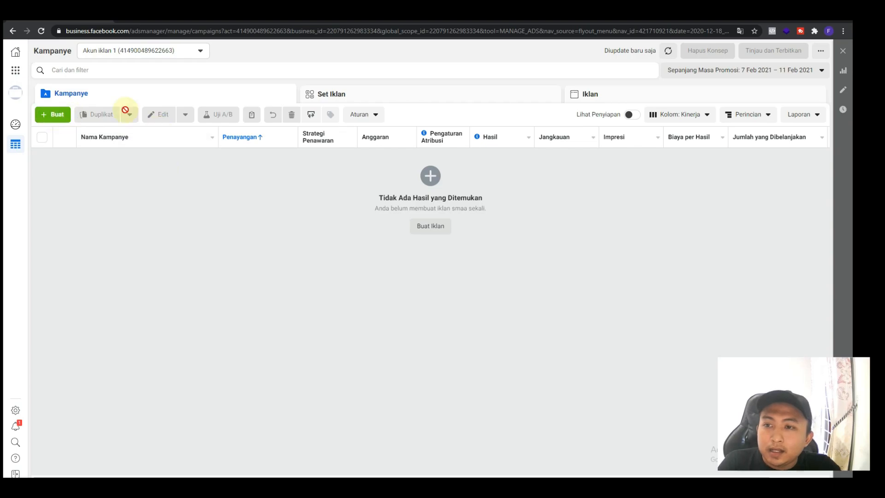
Create a new campaign with the Konversi objective and name it "Hoodie - tes 1"
{"action": "left_click", "coordinate": [61, 116]}
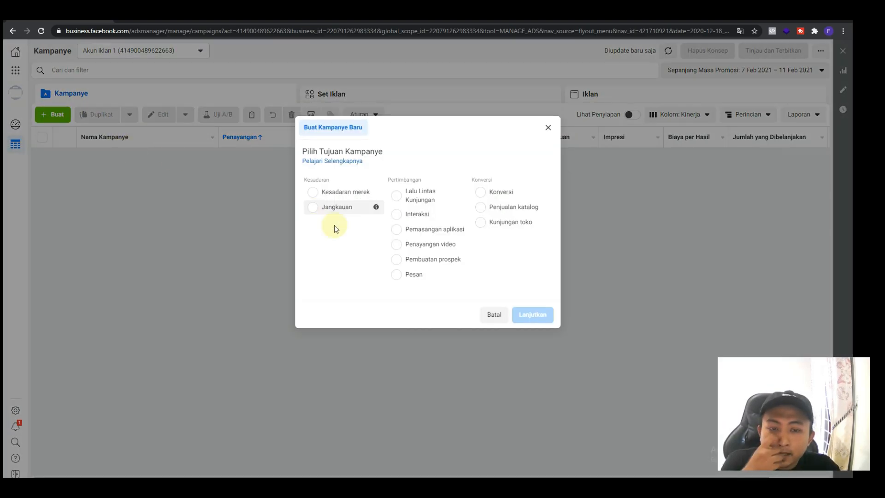
{"action": "left_click", "coordinate": [482, 185]}
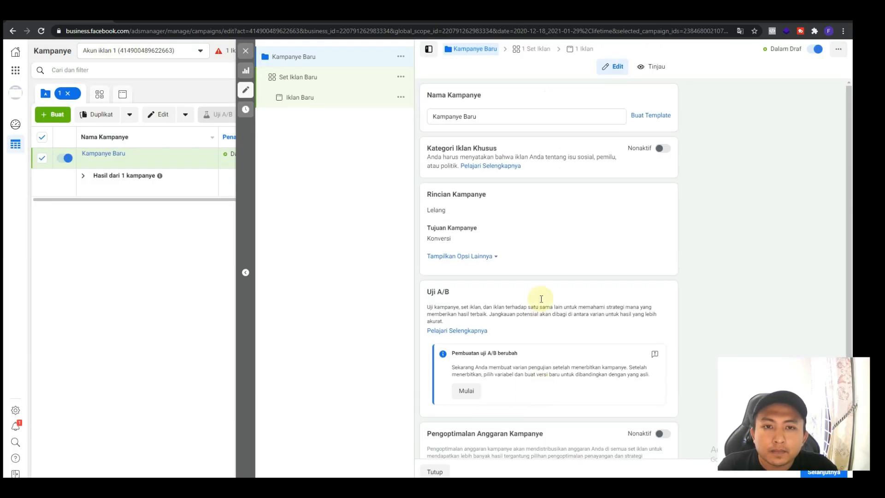
{"action": "left_click", "coordinate": [502, 118]}
{"action": "left_click_drag", "start_coordinate": [491, 121], "coordinate": [441, 129]}
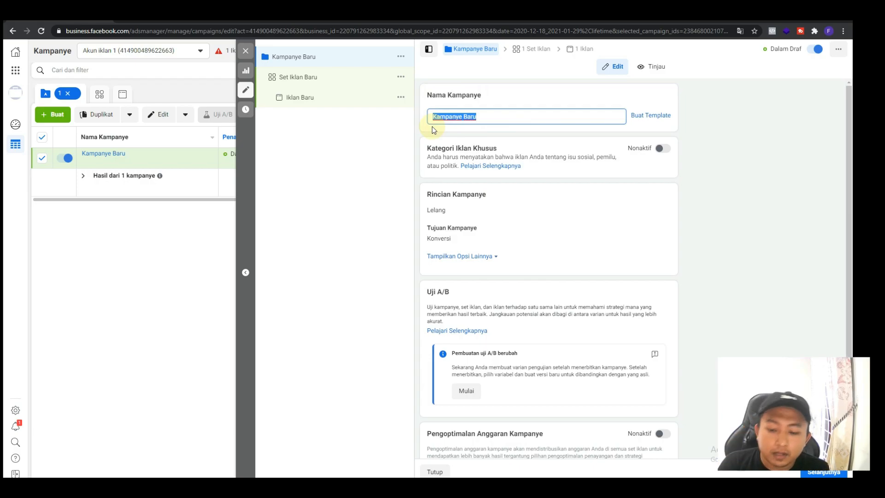
{"action": "type", "text": "H"}
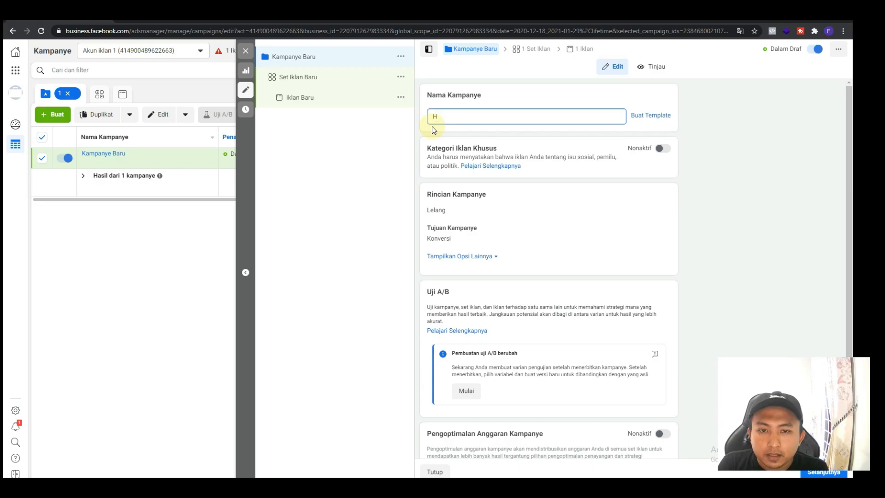
{"action": "type", "text": "oodie"}
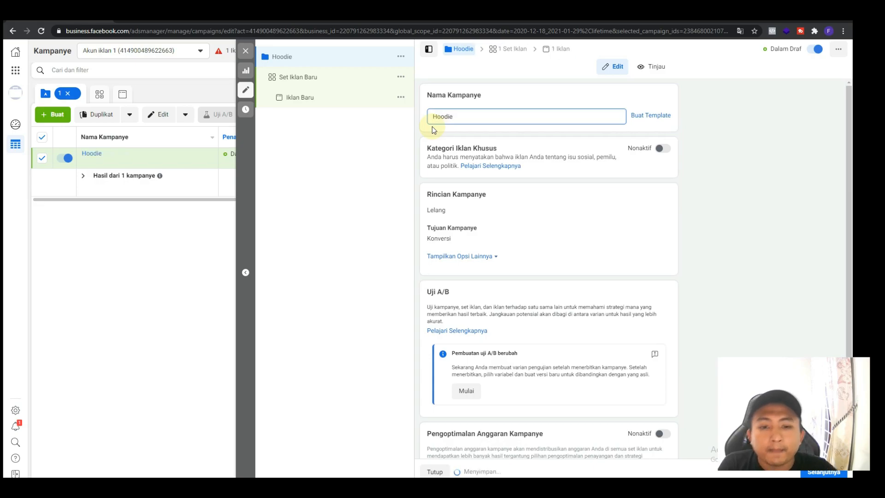
{"action": "type", "text": " - tes 1"}
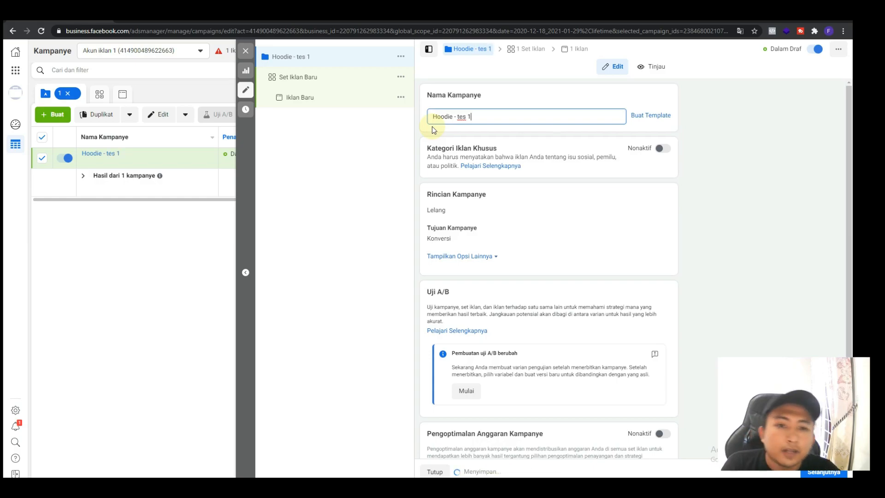
{"action": "left_click", "coordinate": [464, 137]}
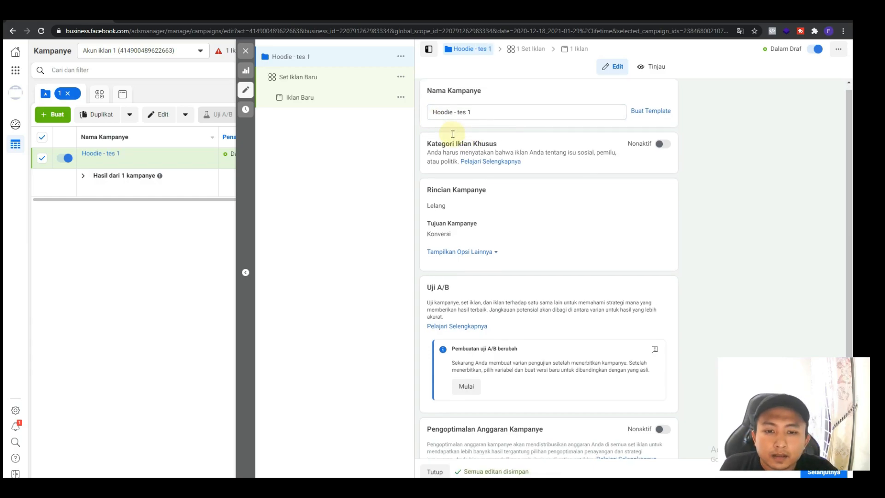
Turn on campaign budget optimisation with a daily budget of Rp 150.000 and continue to the ad set
{"action": "scroll", "coordinate": [457, 138], "scroll_direction": "down", "scroll_amount": 1}
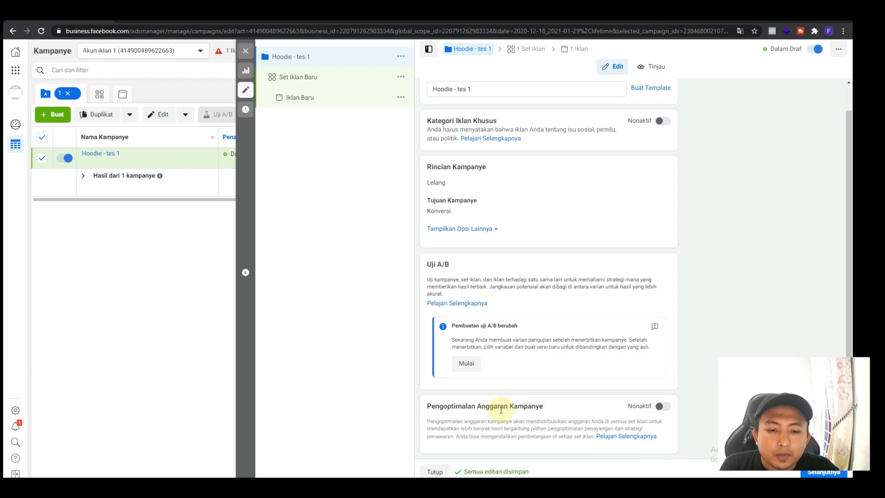
{"action": "left_click", "coordinate": [664, 407]}
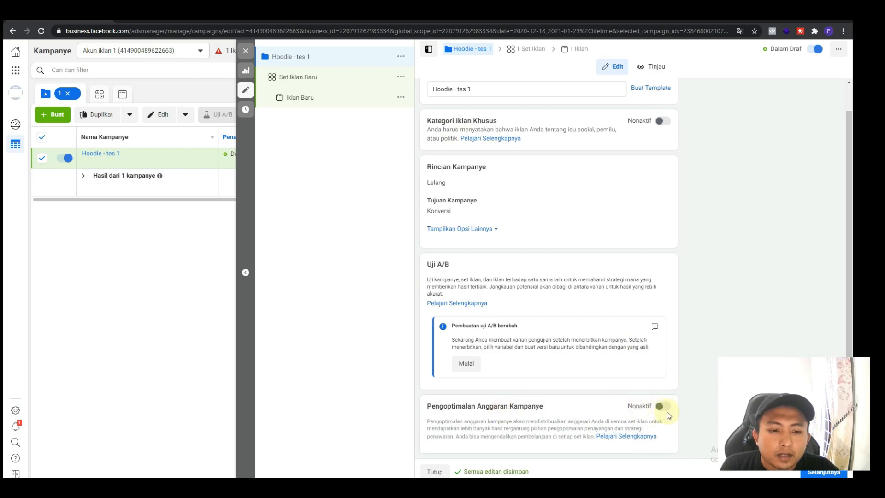
{"action": "scroll", "coordinate": [609, 385], "scroll_direction": "down", "scroll_amount": 2}
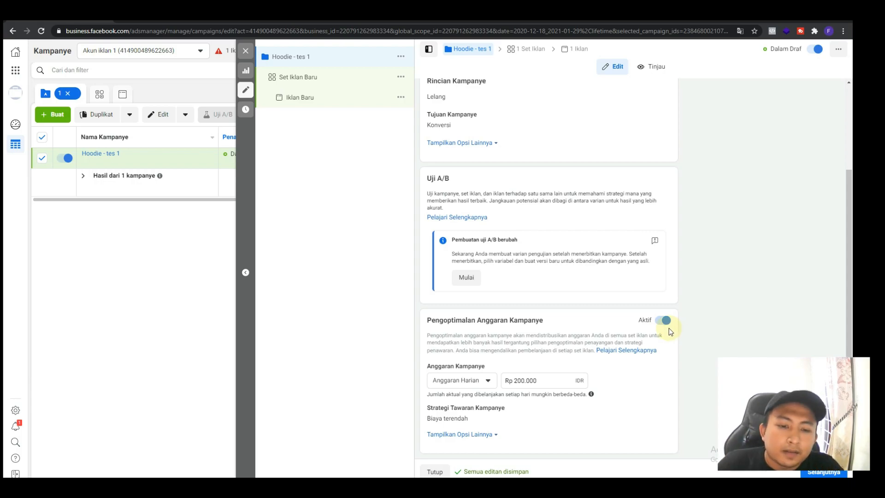
{"action": "left_click", "coordinate": [561, 380]}
{"action": "triple_click", "coordinate": [521, 381]}
{"action": "type", "text": "150"}
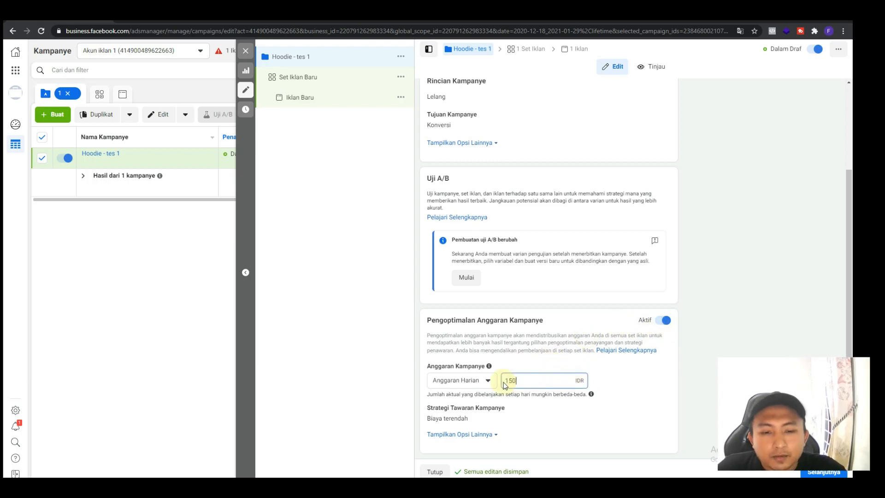
{"action": "type", "text": ".000"}
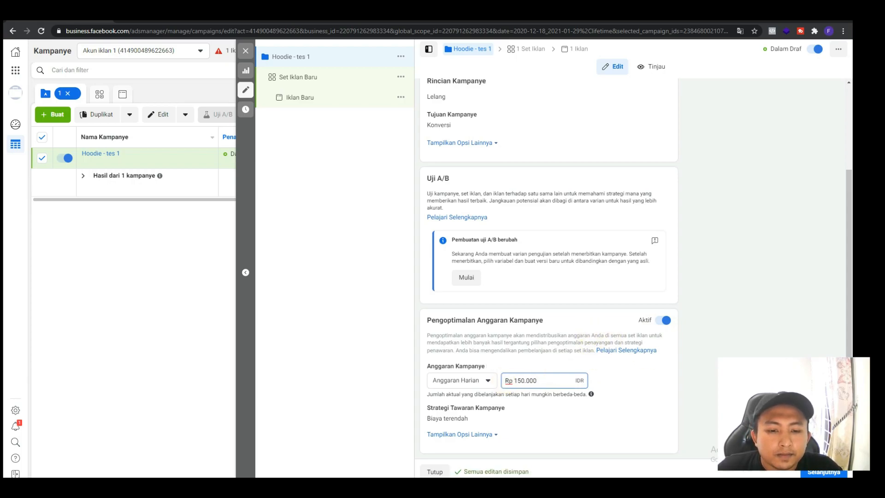
{"action": "left_click", "coordinate": [828, 472]}
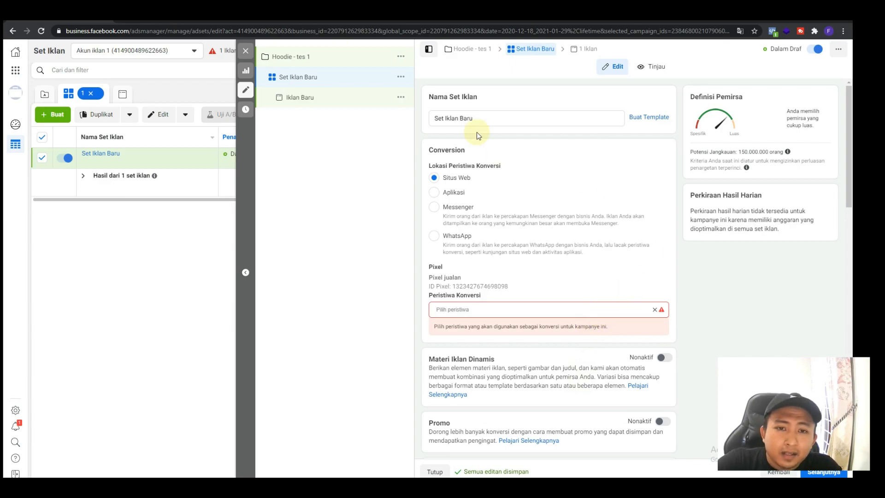
{"action": "left_click", "coordinate": [486, 117]}
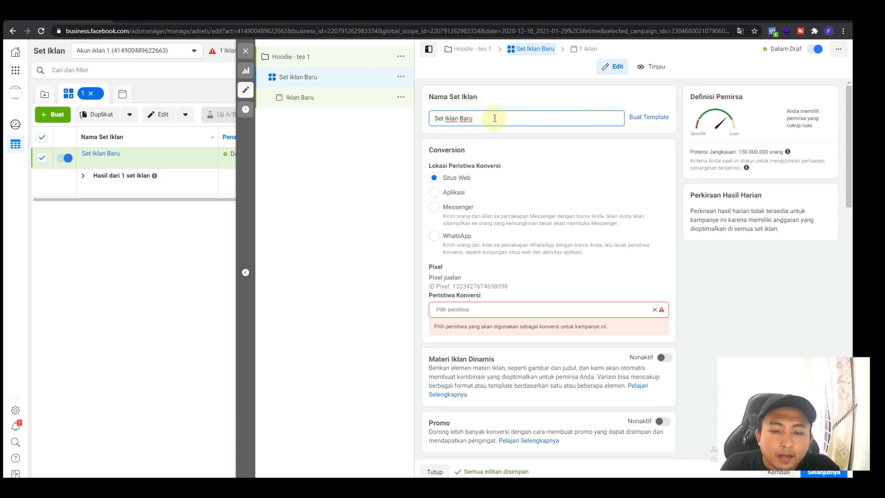
{"action": "scroll", "coordinate": [491, 223], "scroll_direction": "down", "scroll_amount": 1}
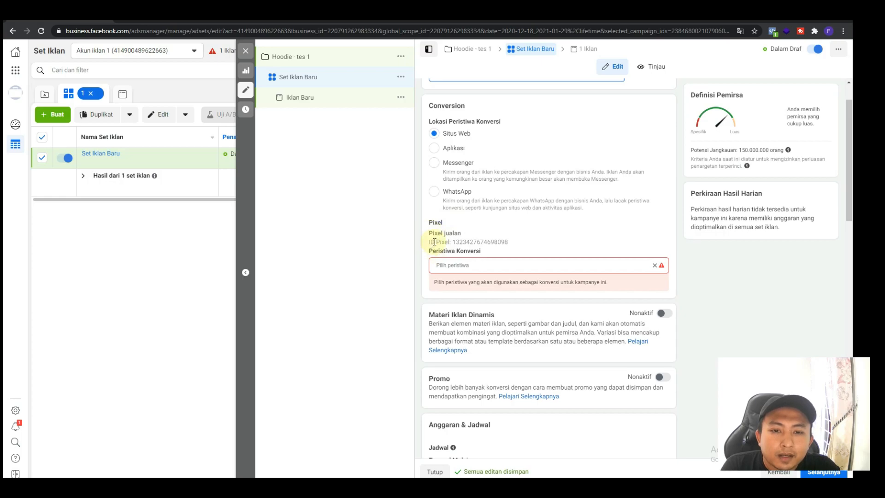
{"action": "left_click_drag", "start_coordinate": [481, 242], "coordinate": [516, 245]}
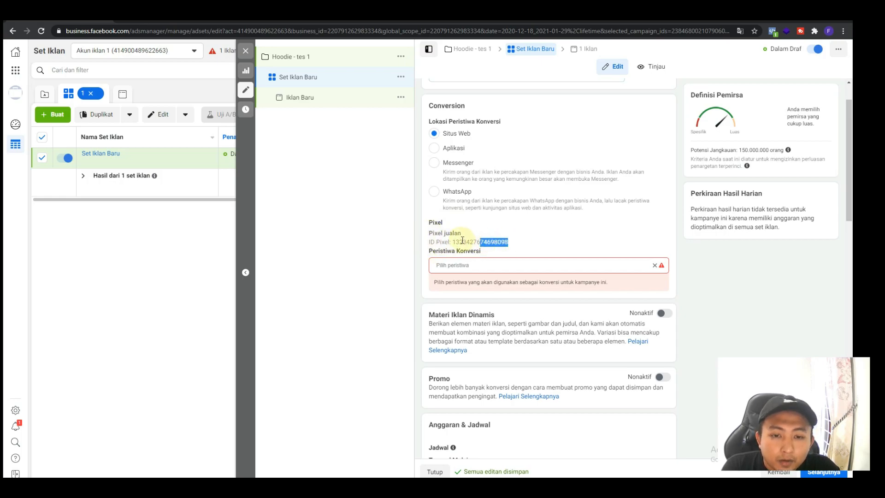
{"action": "left_click_drag", "start_coordinate": [429, 242], "coordinate": [489, 241]}
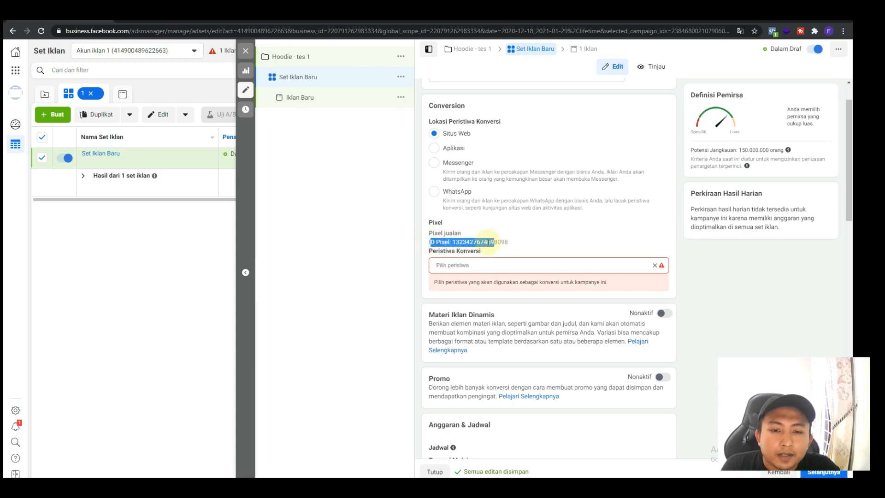
{"action": "left_click", "coordinate": [490, 241]}
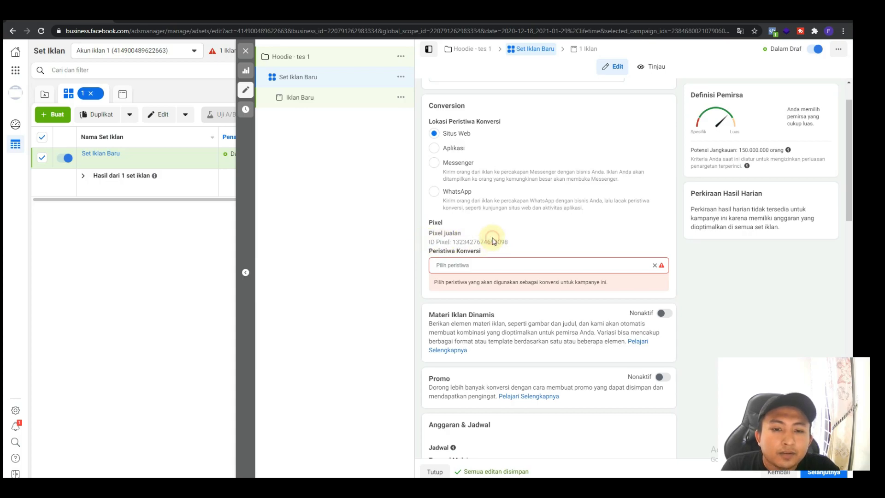
Set the ad set's conversion event to "Tambahkan Info Pembayaran"
{"action": "left_click", "coordinate": [470, 264]}
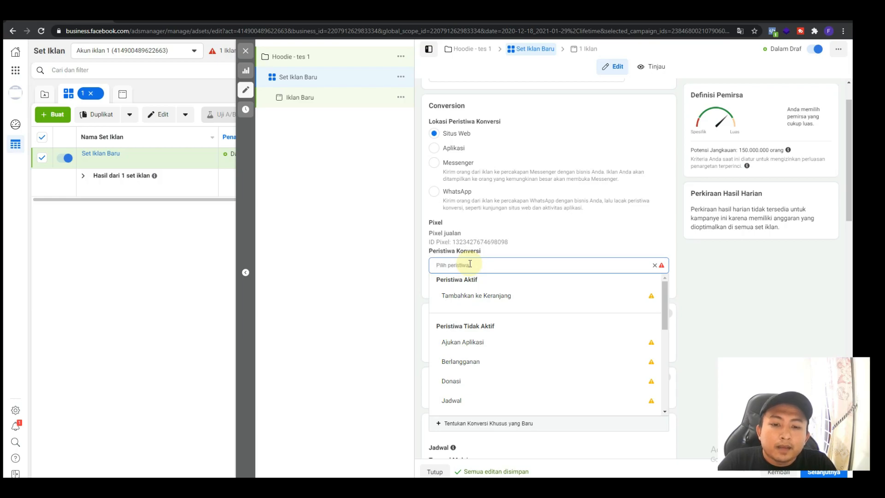
{"action": "scroll", "coordinate": [500, 327], "scroll_direction": "down", "scroll_amount": 5}
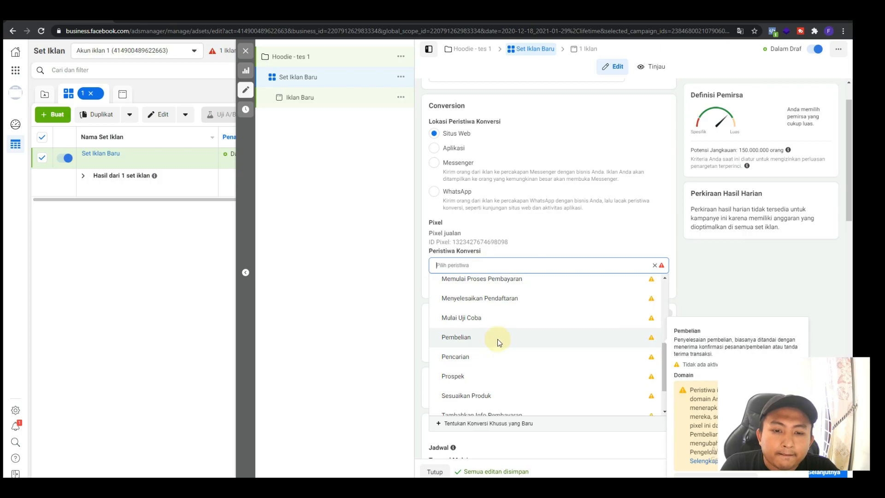
{"action": "scroll", "coordinate": [498, 344], "scroll_direction": "down", "scroll_amount": 2}
{"action": "left_click", "coordinate": [499, 366]}
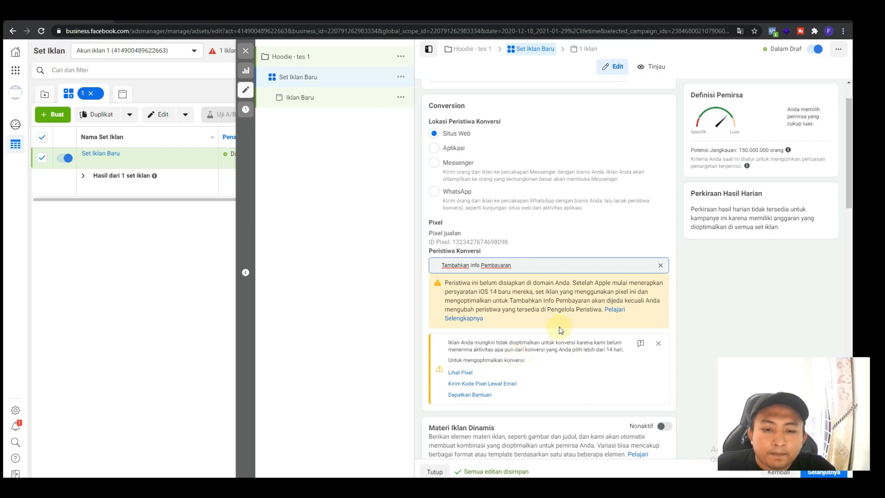
Examine the ad set's dynamic creative, promo, schedule and audience settings, including the available custom audiences
{"action": "scroll", "coordinate": [561, 331], "scroll_direction": "down", "scroll_amount": 1}
{"action": "scroll", "coordinate": [562, 330], "scroll_direction": "down", "scroll_amount": 2}
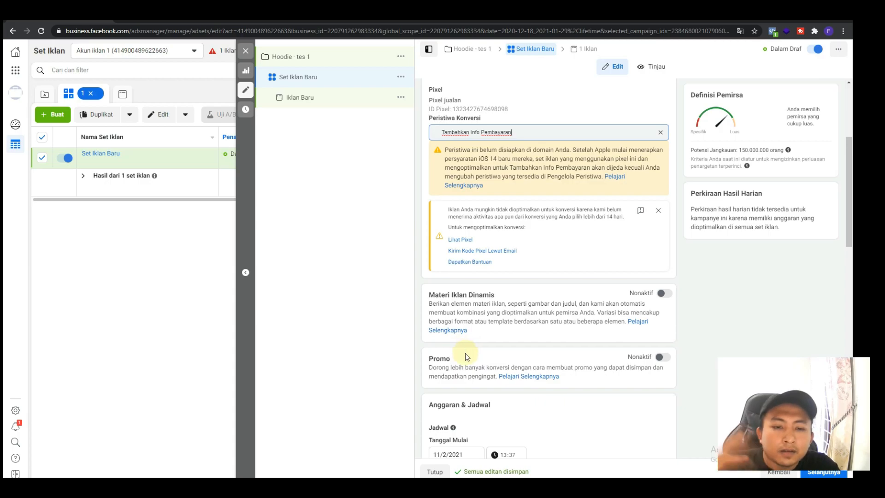
{"action": "scroll", "coordinate": [465, 353], "scroll_direction": "down", "scroll_amount": 3}
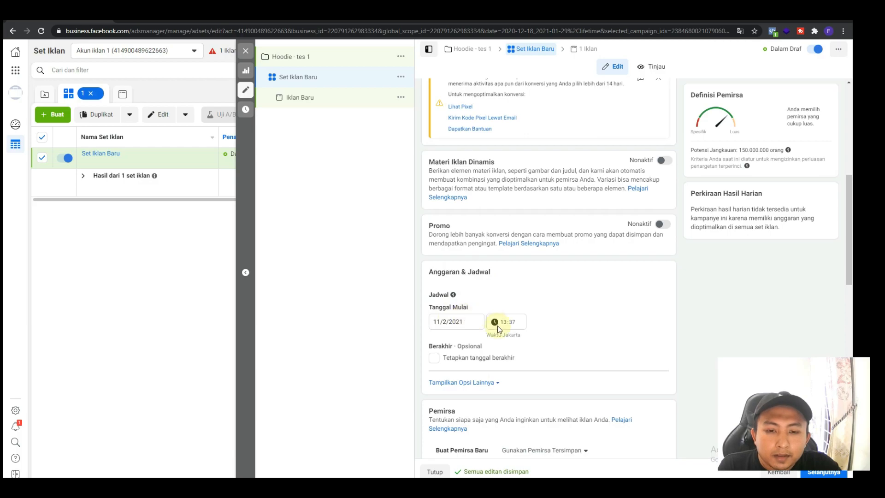
{"action": "scroll", "coordinate": [446, 344], "scroll_direction": "down", "scroll_amount": 1}
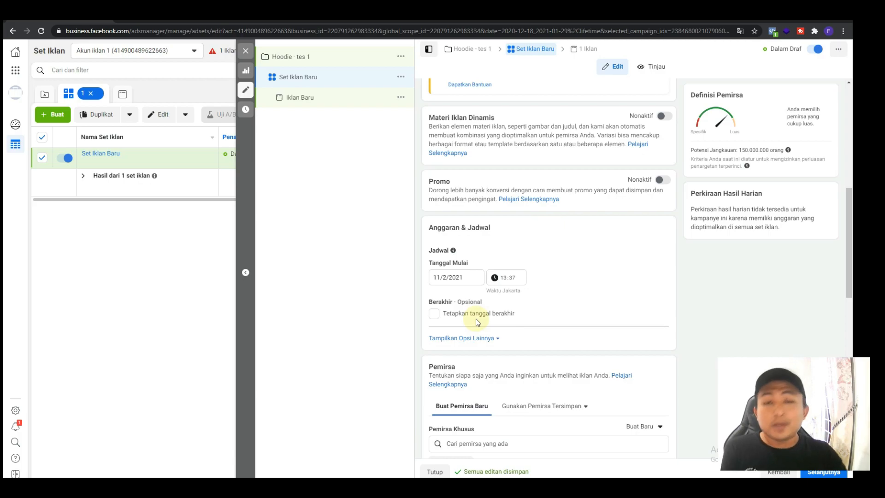
{"action": "scroll", "coordinate": [476, 319], "scroll_direction": "down", "scroll_amount": 2}
{"action": "scroll", "coordinate": [477, 316], "scroll_direction": "down", "scroll_amount": 2}
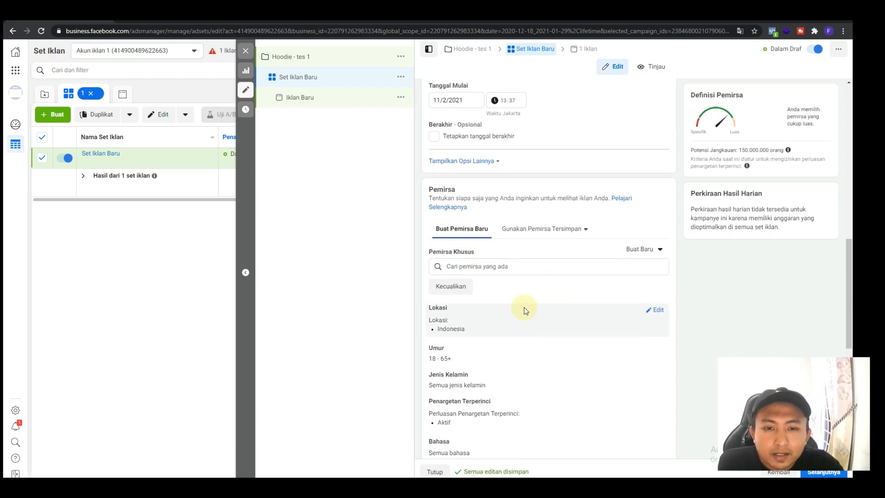
{"action": "scroll", "coordinate": [540, 214], "scroll_direction": "down", "scroll_amount": 1}
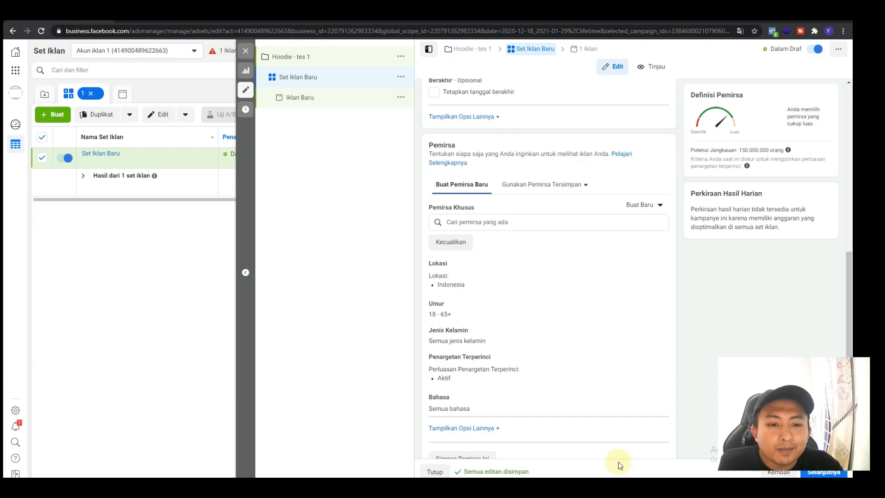
{"action": "left_click", "coordinate": [477, 224]}
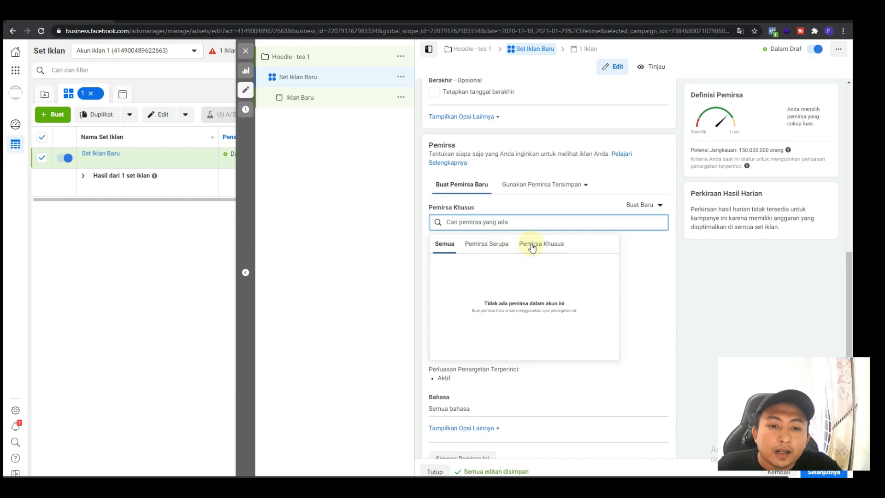
{"action": "left_click", "coordinate": [695, 250]}
Set the audience location for Indonesia to "Orang yang tinggal atau baru-baru ini berada di lokasi ini"
{"action": "scroll", "coordinate": [637, 259], "scroll_direction": "down", "scroll_amount": 1}
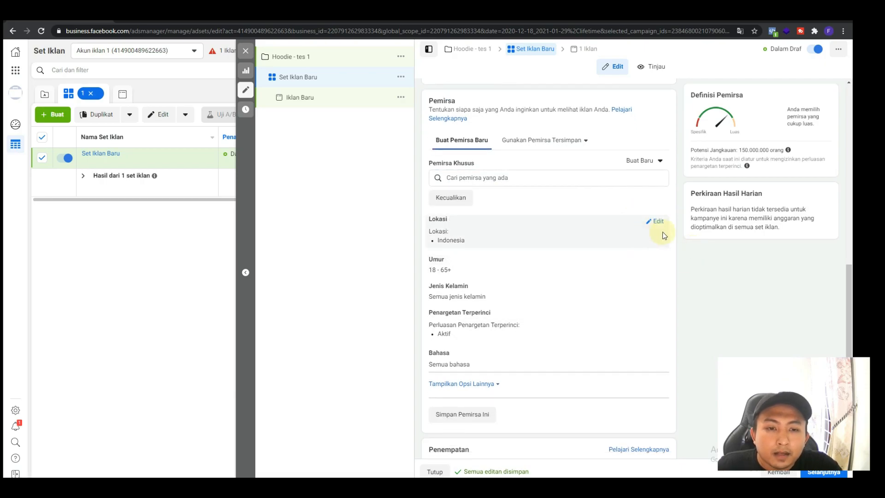
{"action": "left_click", "coordinate": [660, 221]}
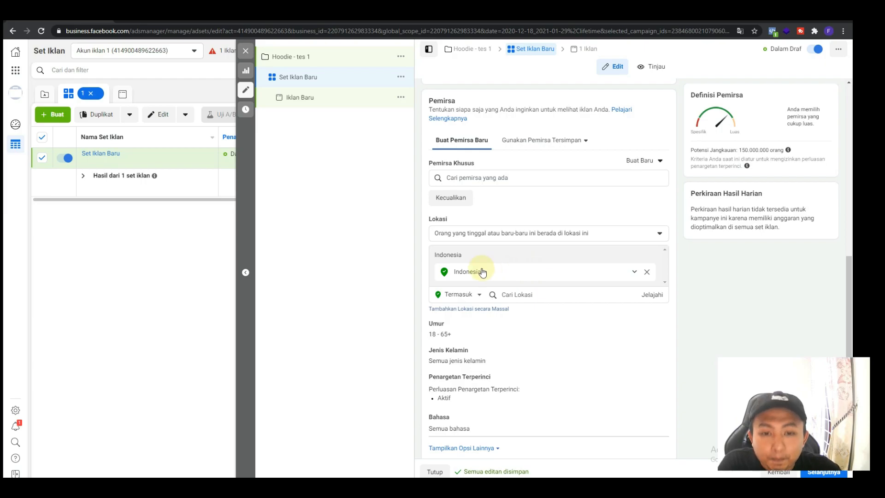
{"action": "left_click", "coordinate": [474, 235]}
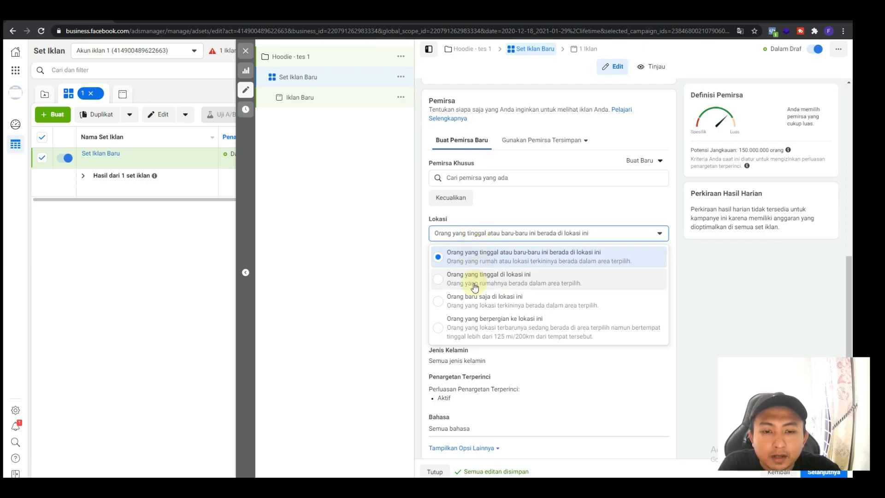
{"action": "left_click", "coordinate": [491, 254]}
Set the maximum age of the ad set's audience to 37
{"action": "scroll", "coordinate": [491, 251], "scroll_direction": "down", "scroll_amount": 2}
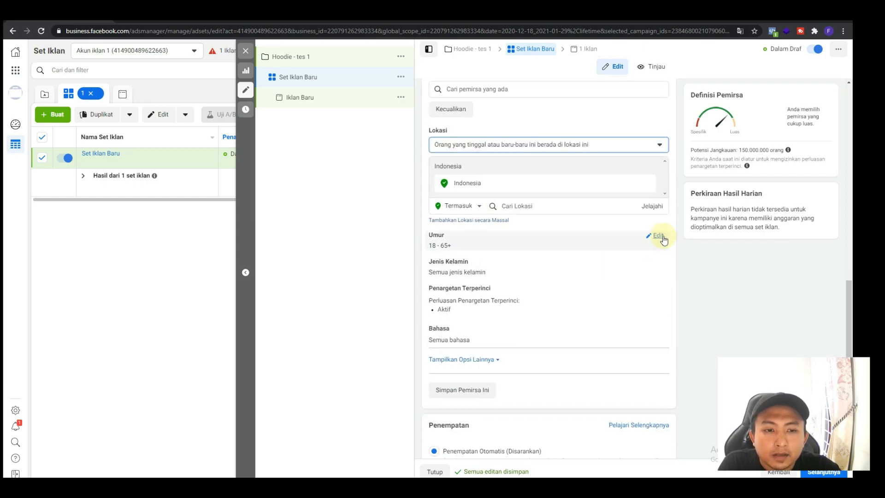
{"action": "left_click", "coordinate": [661, 237]}
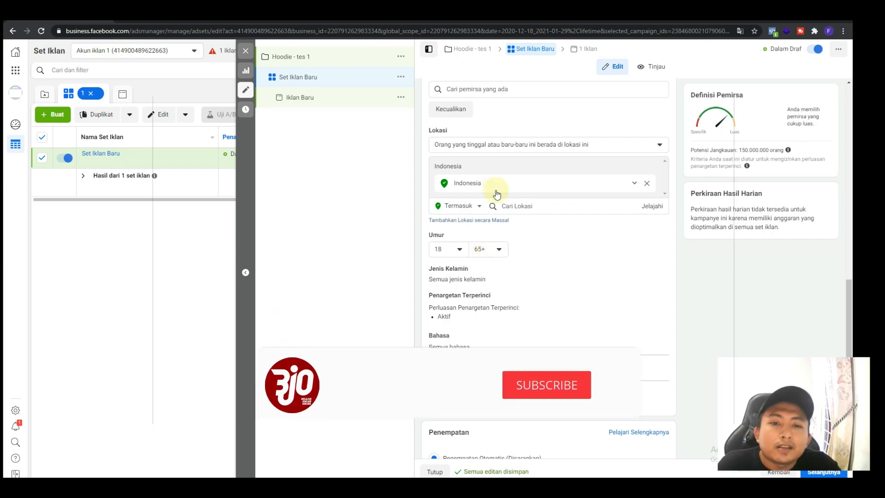
{"action": "mouse_move", "coordinate": [477, 268]}
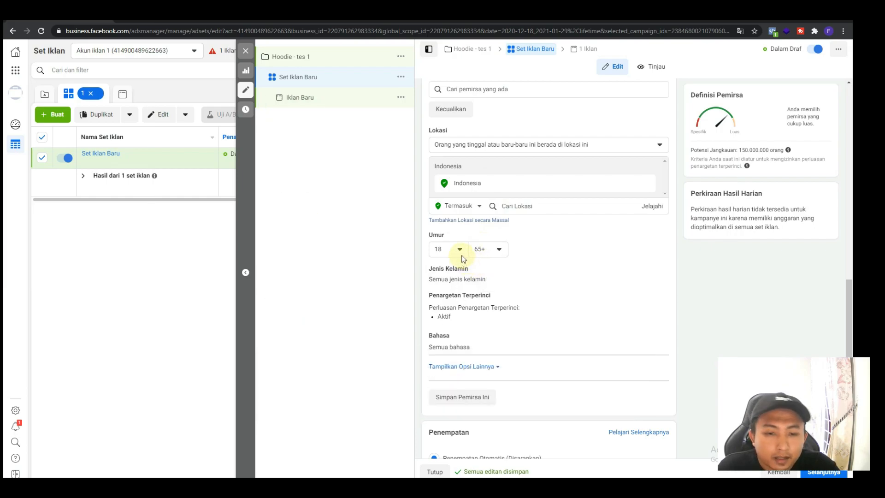
{"action": "left_click", "coordinate": [500, 250]}
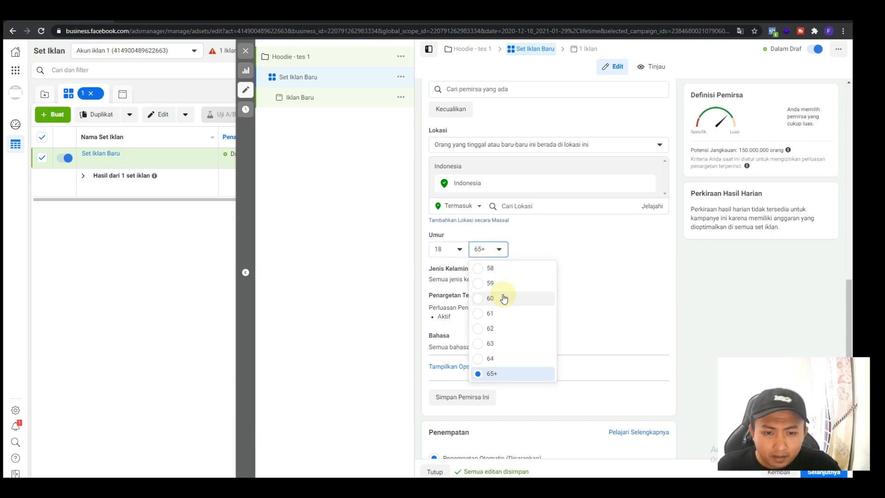
{"action": "scroll", "coordinate": [506, 304], "scroll_direction": "up", "scroll_amount": 9}
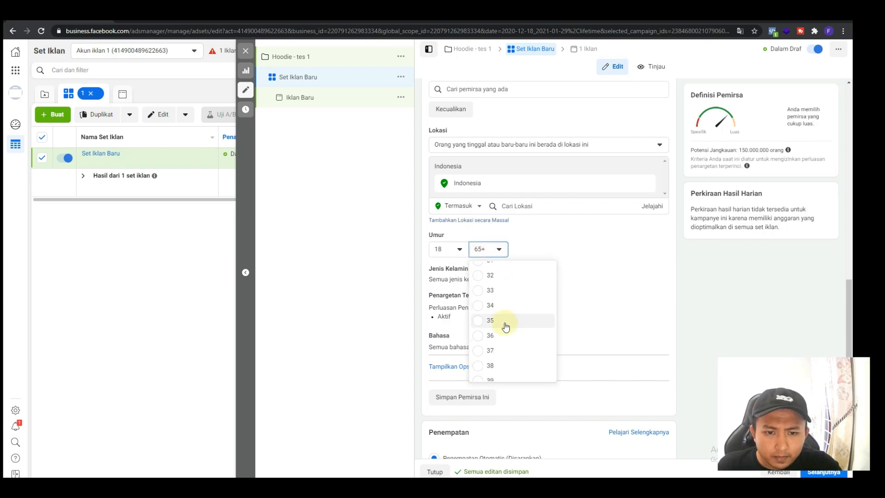
{"action": "left_click", "coordinate": [493, 351]}
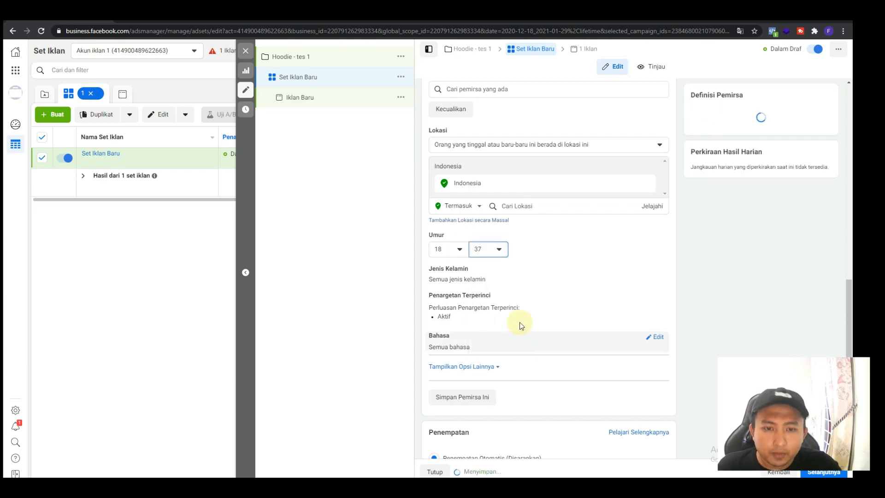
Keep the audience's minimum age at 18 and restrict the gender to "Laki-laki"
{"action": "left_click", "coordinate": [459, 250]}
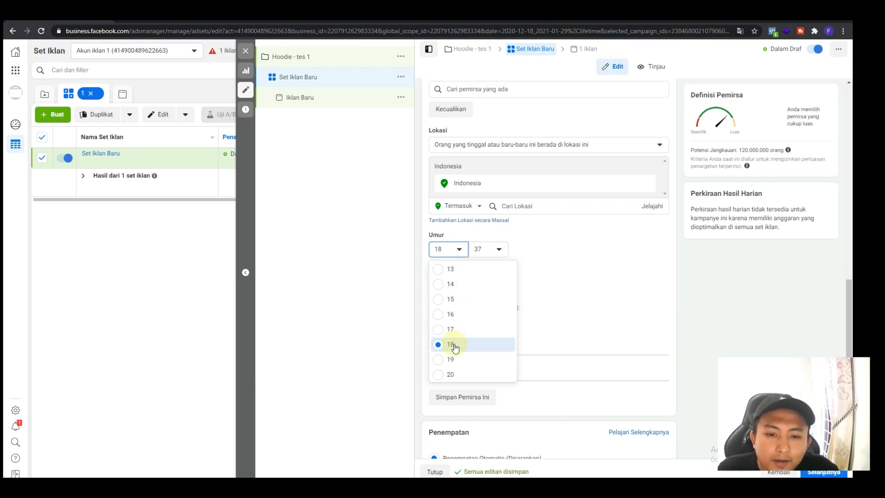
{"action": "left_click", "coordinate": [456, 249]}
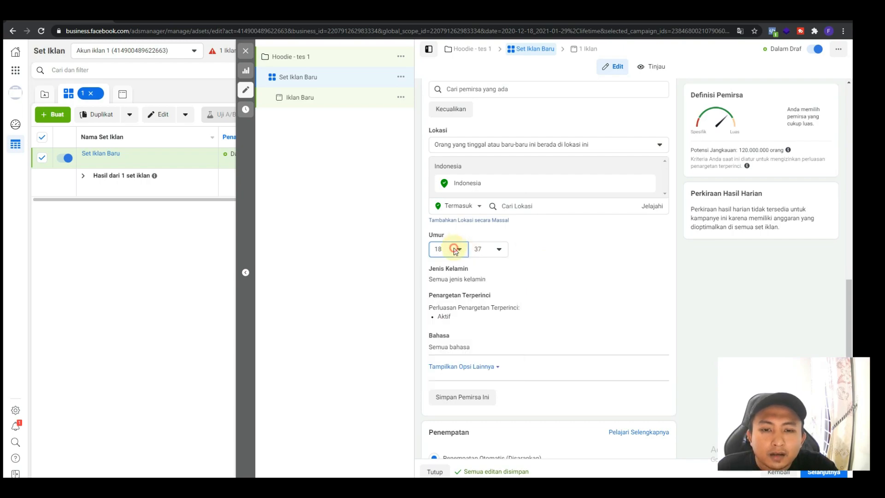
{"action": "left_click", "coordinate": [456, 250]}
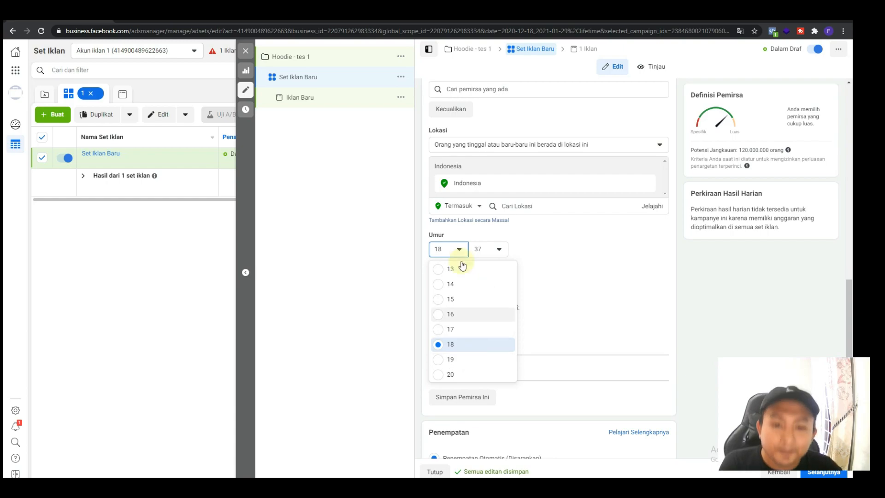
{"action": "left_click", "coordinate": [534, 246]}
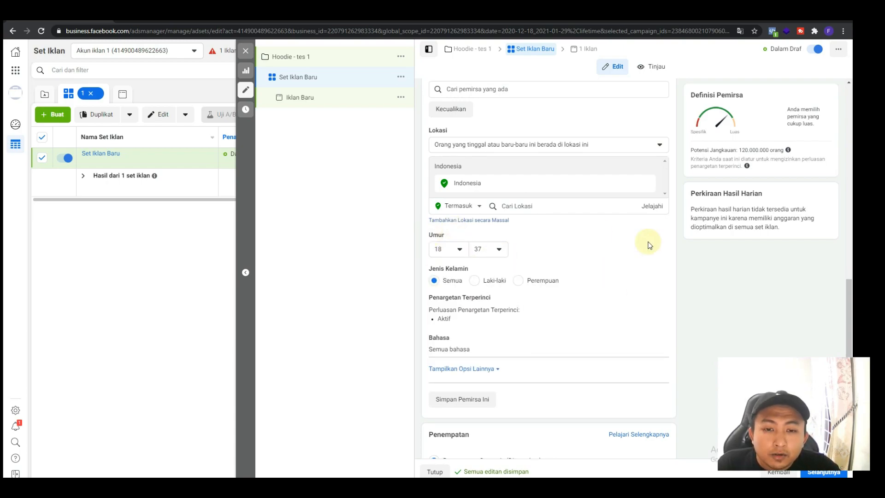
{"action": "left_click", "coordinate": [474, 281]}
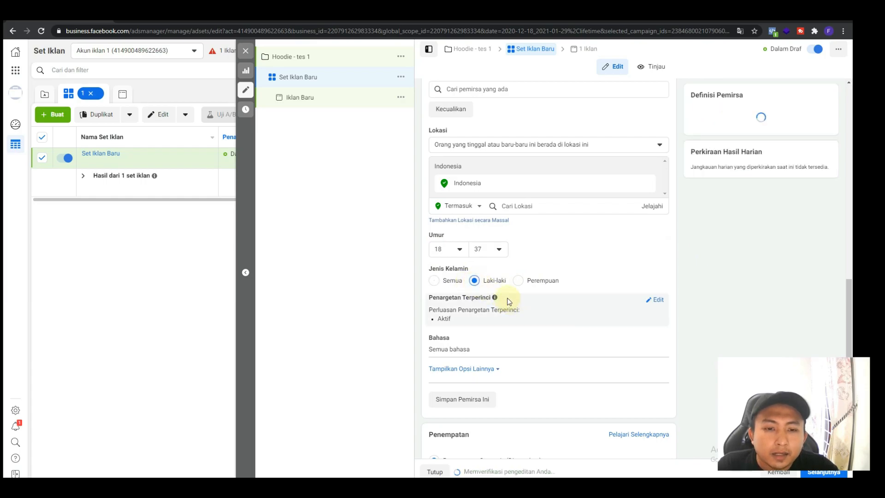
Add the interests "Hoodie" and "Sweater" to the audience's detailed targeting
{"action": "left_click", "coordinate": [657, 302]}
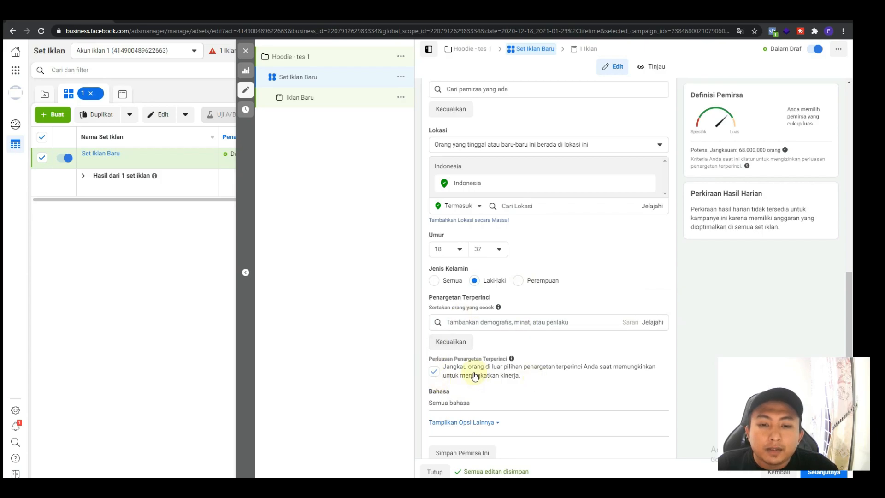
{"action": "left_click", "coordinate": [482, 324]}
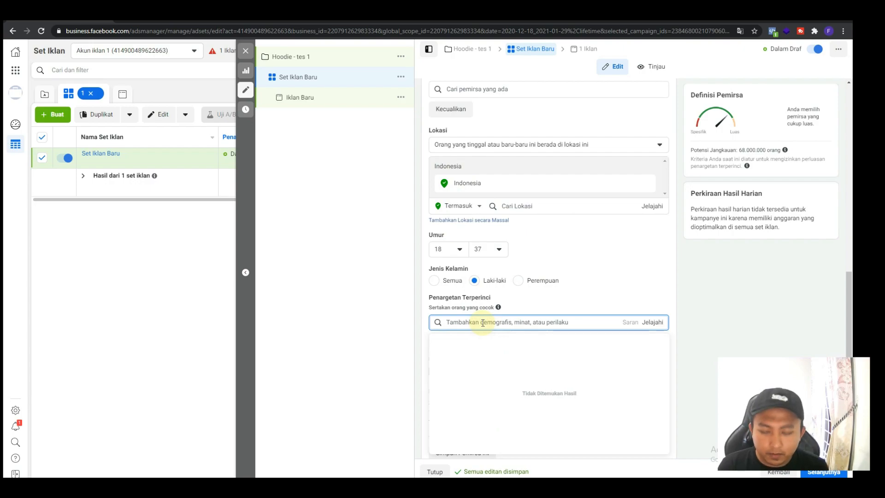
{"action": "type", "text": "hoodie"}
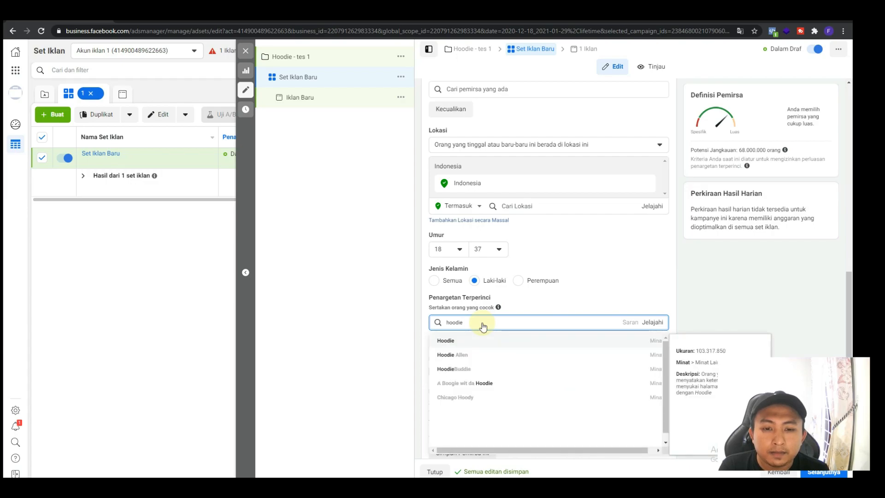
{"action": "left_click", "coordinate": [483, 339]}
{"action": "type", "text": "sweater"}
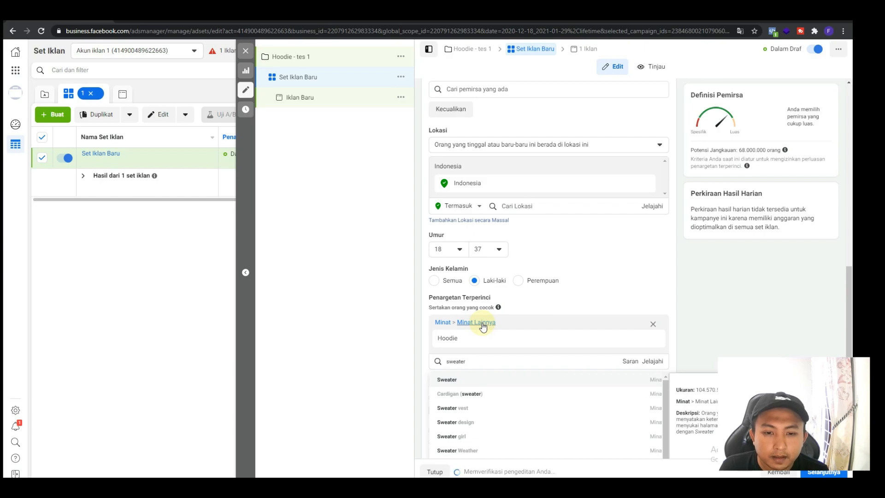
{"action": "key", "text": "Return"}
Search the detailed targeting for "sweater" again and add the interest "Cardigan (sweater)"
{"action": "type", "text": "sweatr"}
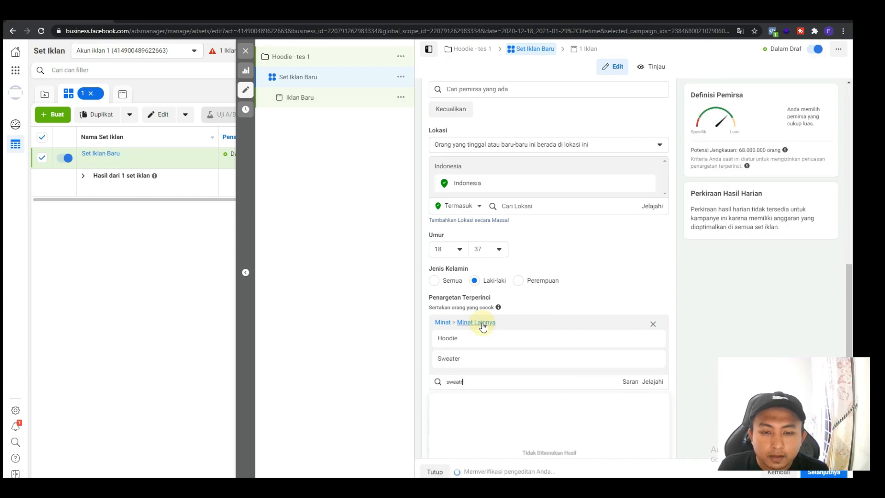
{"action": "key", "text": "BackSpace"}
{"action": "type", "text": "er"}
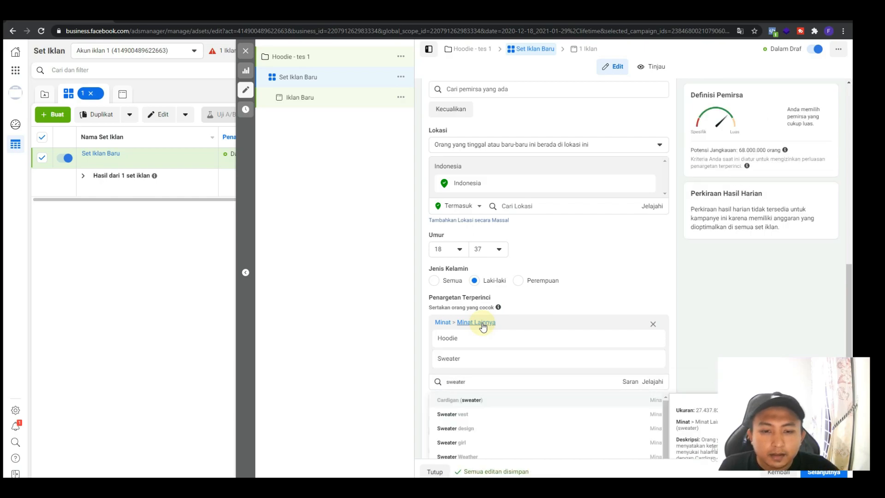
{"action": "left_click", "coordinate": [482, 400]}
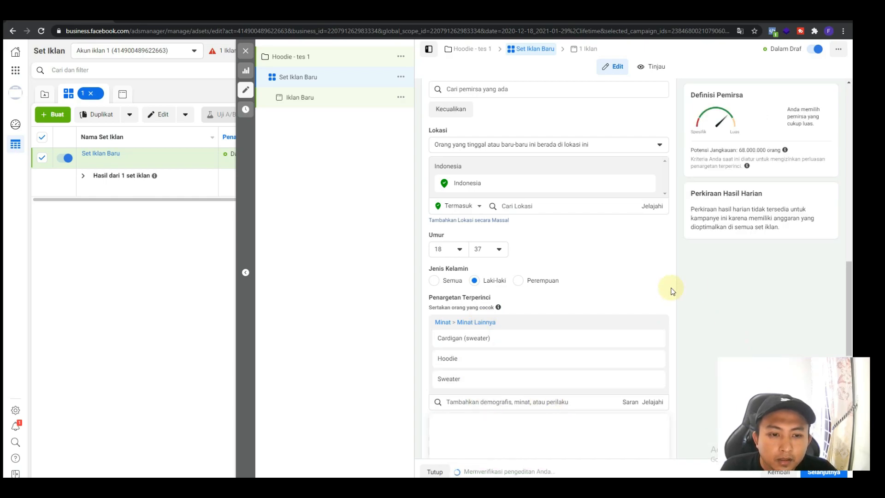
Compare the potential reach with detailed targeting expansion on and off, and leave the expansion turned off
{"action": "mouse_move", "coordinate": [507, 363]}
{"action": "scroll", "coordinate": [507, 363], "scroll_direction": "down", "scroll_amount": 3}
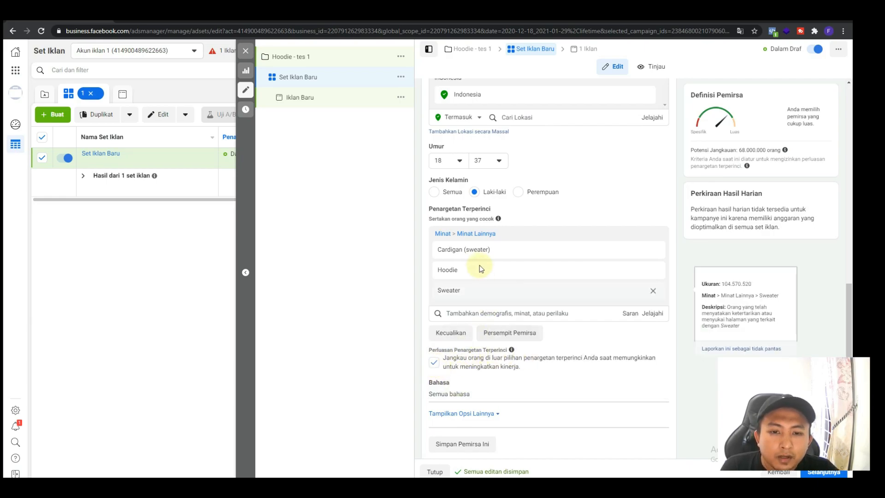
{"action": "mouse_move", "coordinate": [505, 266]}
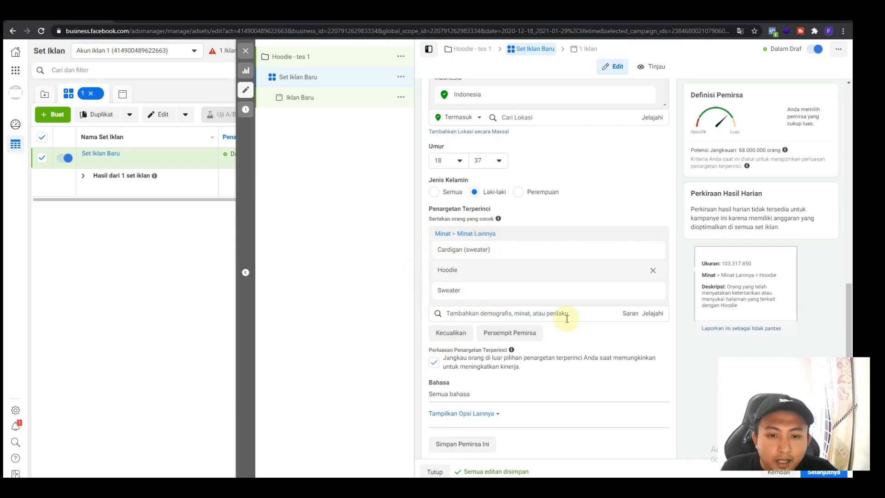
{"action": "mouse_move", "coordinate": [455, 282]}
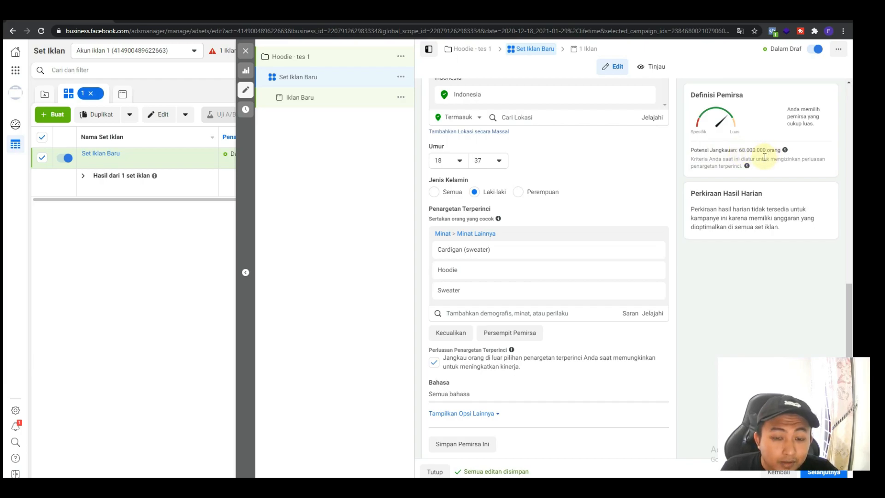
{"action": "left_click", "coordinate": [435, 364]}
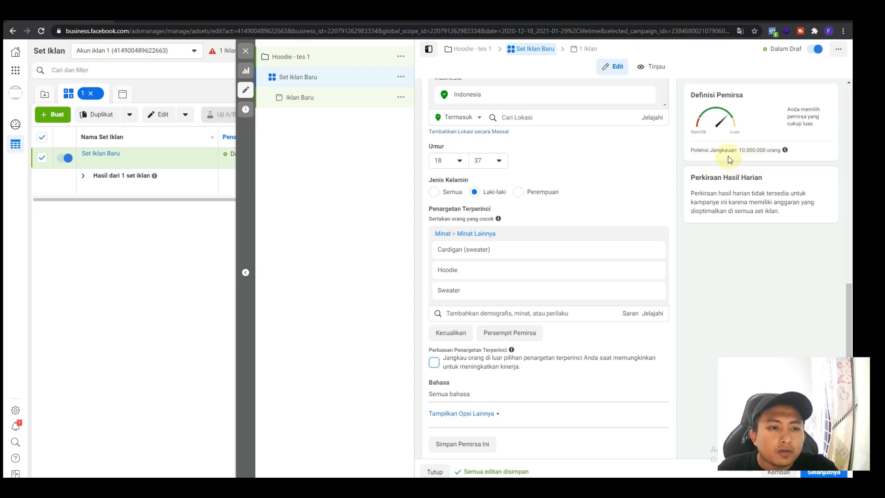
{"action": "left_click_drag", "start_coordinate": [739, 150], "coordinate": [770, 150]}
{"action": "left_click", "coordinate": [434, 362]}
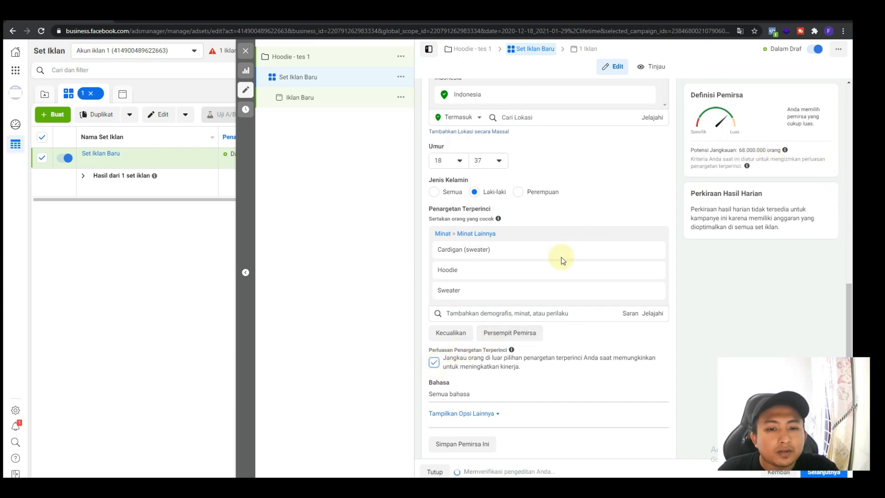
{"action": "mouse_move", "coordinate": [538, 283]}
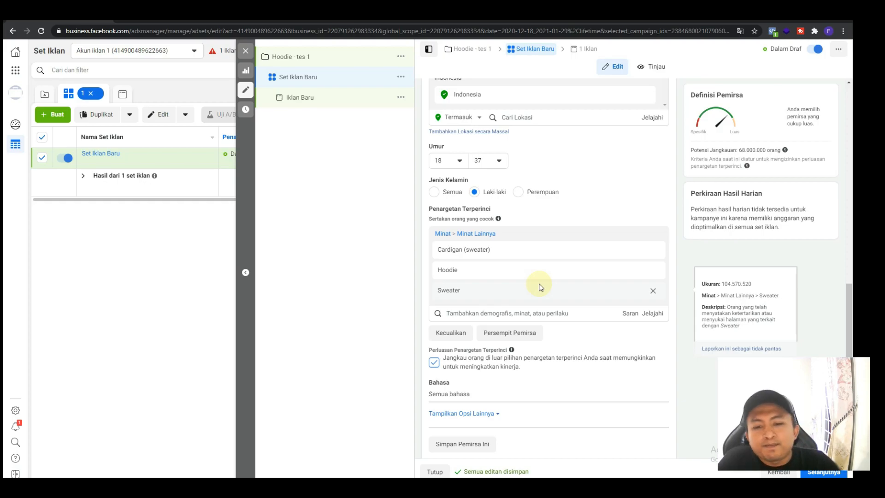
{"action": "left_click", "coordinate": [434, 362]}
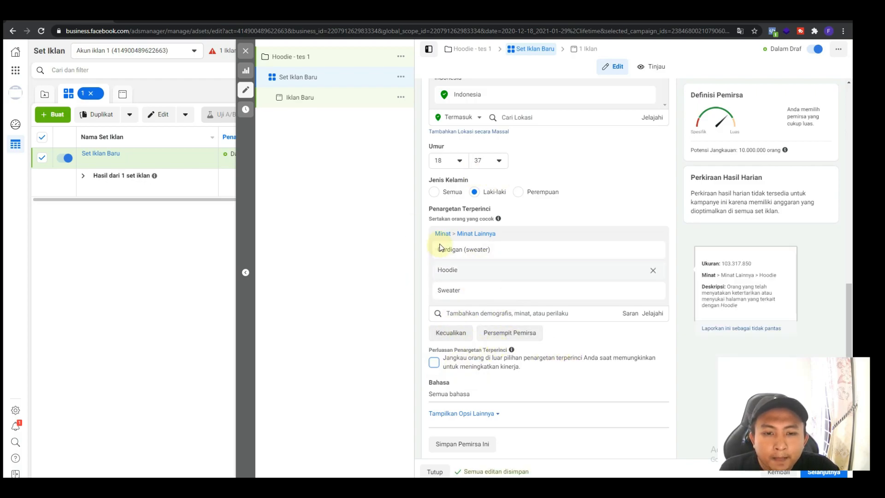
Narrow the audience to people who must also match the interest "Belanja online" under "Belanja dan busana"
{"action": "left_click", "coordinate": [508, 333]}
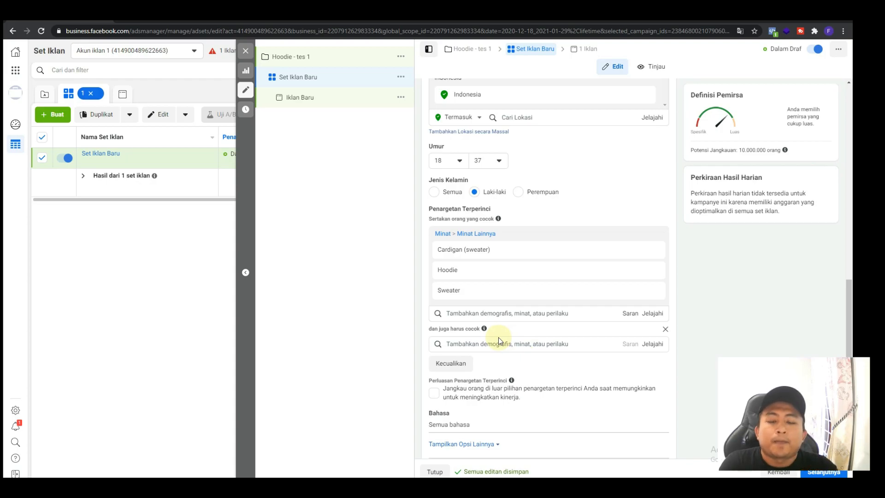
{"action": "left_click", "coordinate": [504, 342]}
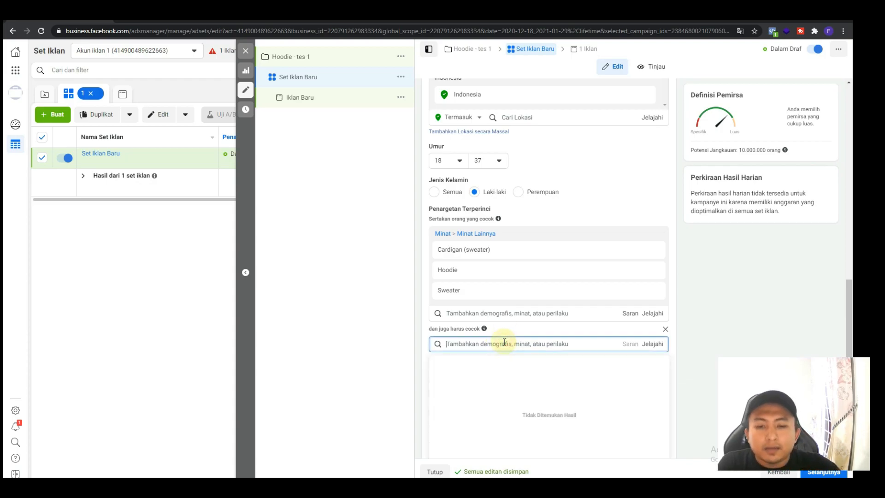
{"action": "type", "text": "belanja o"}
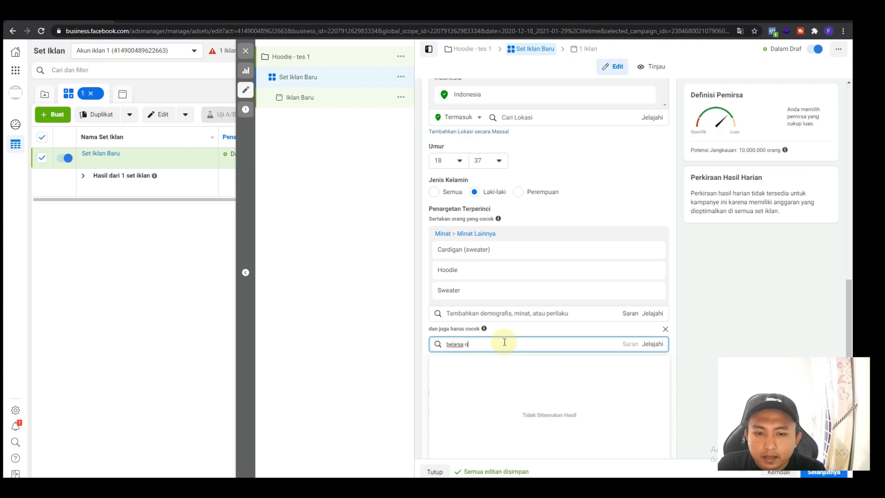
{"action": "type", "text": "nline"}
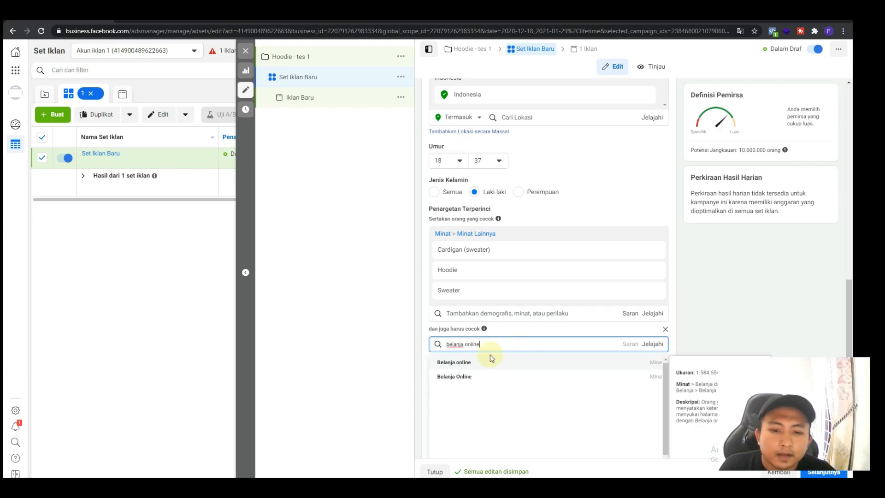
{"action": "left_click", "coordinate": [482, 362]}
{"action": "left_click", "coordinate": [714, 301]}
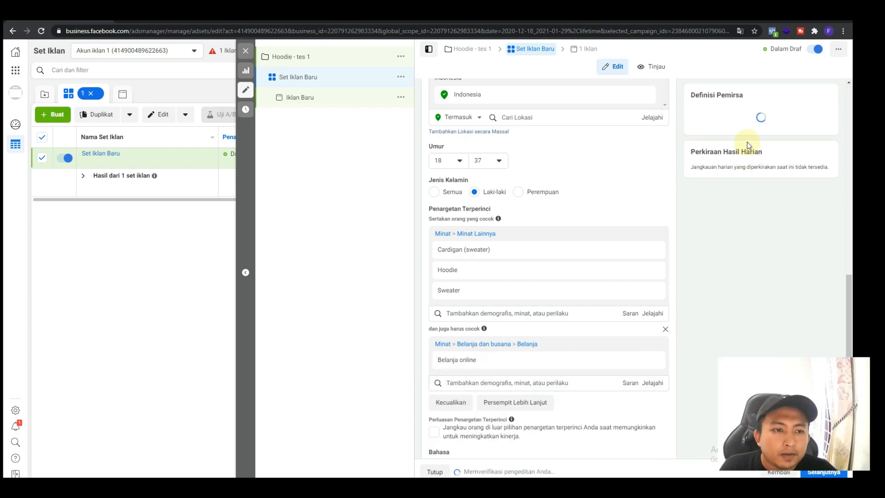
Narrow the audience further to people who must also match the purchase behavior "Pembelanja yang Berinteraksi"
{"action": "mouse_move", "coordinate": [533, 286]}
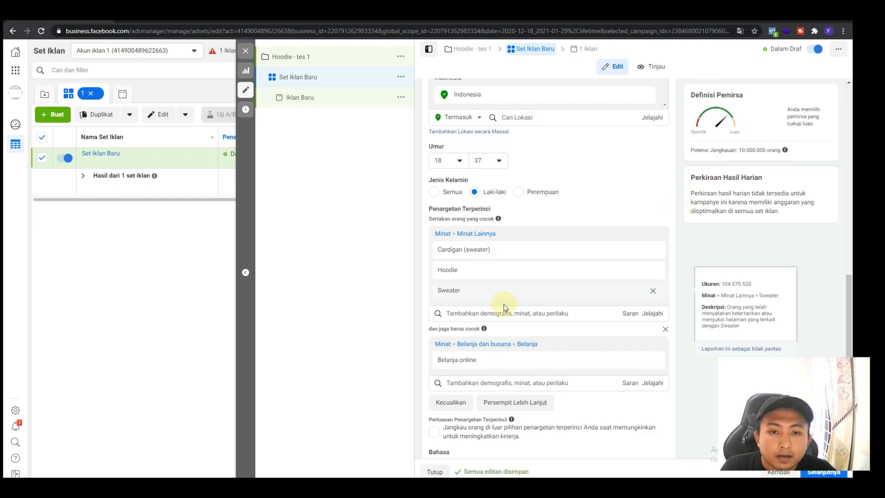
{"action": "mouse_move", "coordinate": [495, 360]}
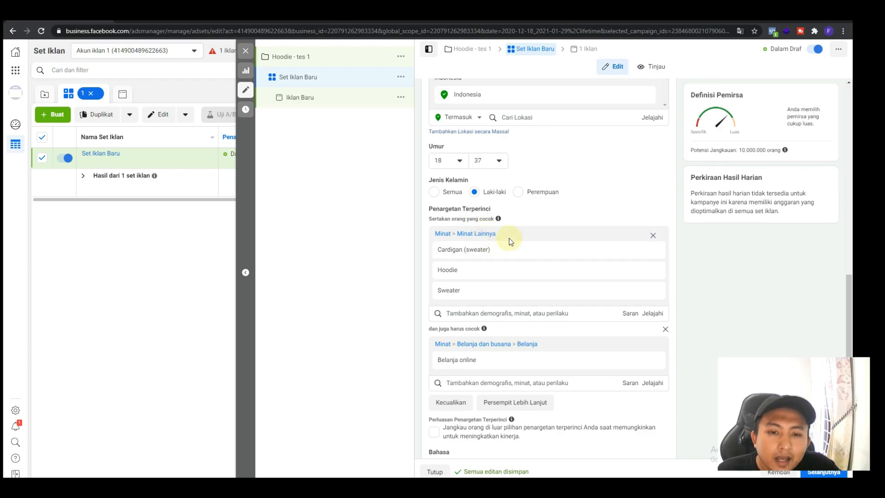
{"action": "mouse_move", "coordinate": [446, 259]}
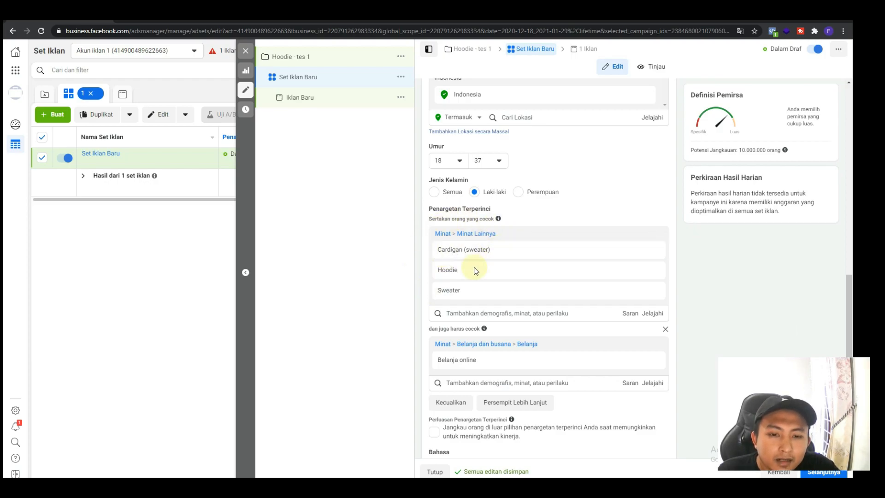
{"action": "mouse_move", "coordinate": [453, 278]}
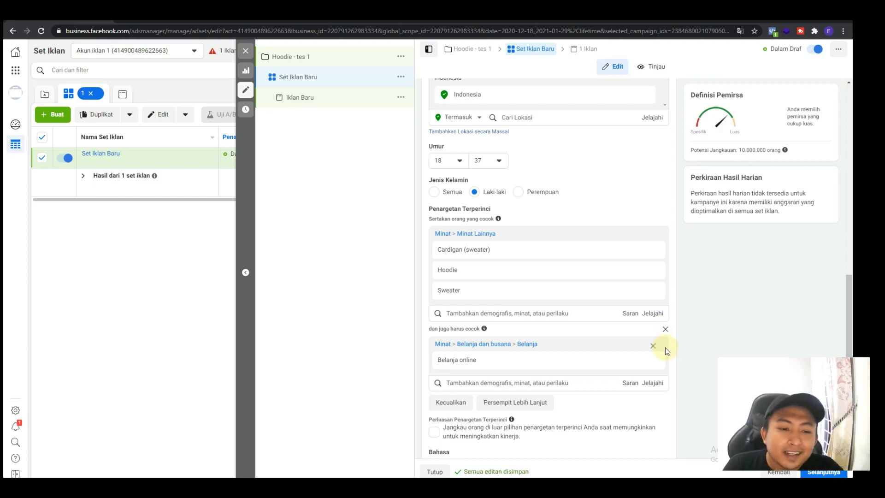
{"action": "left_click", "coordinate": [516, 402]}
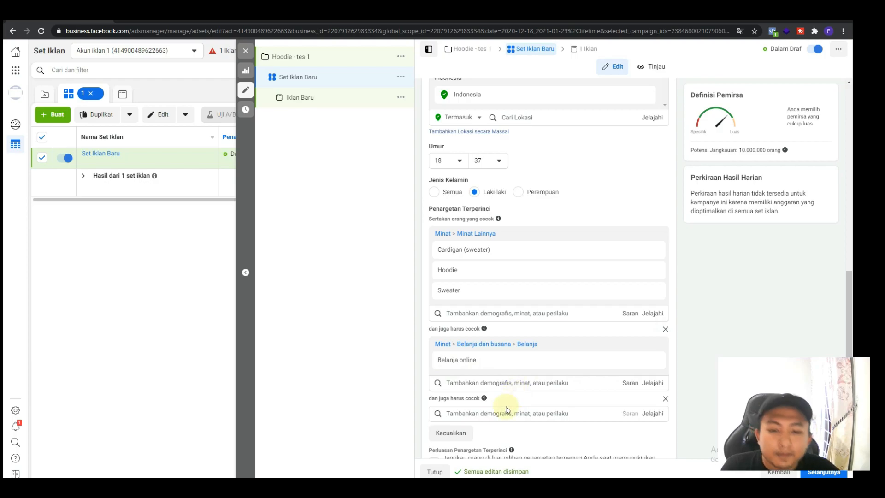
{"action": "left_click", "coordinate": [499, 415]}
{"action": "type", "text": "pembel"}
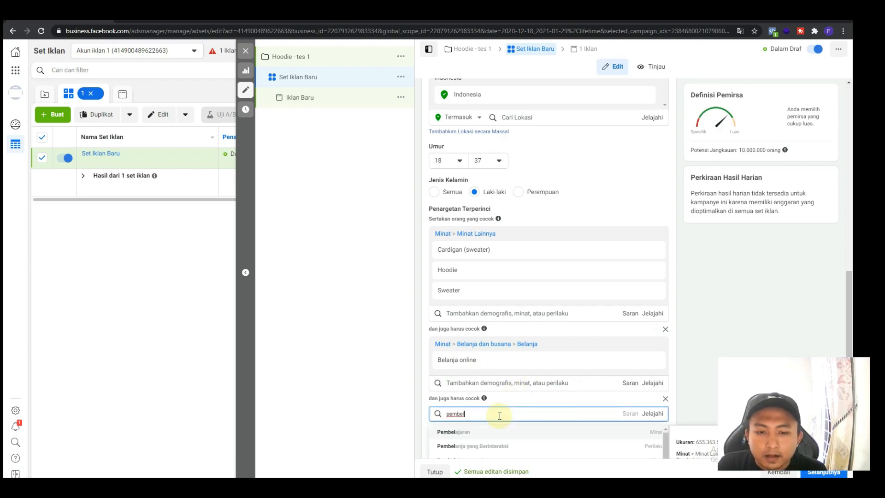
{"action": "left_click", "coordinate": [503, 446]}
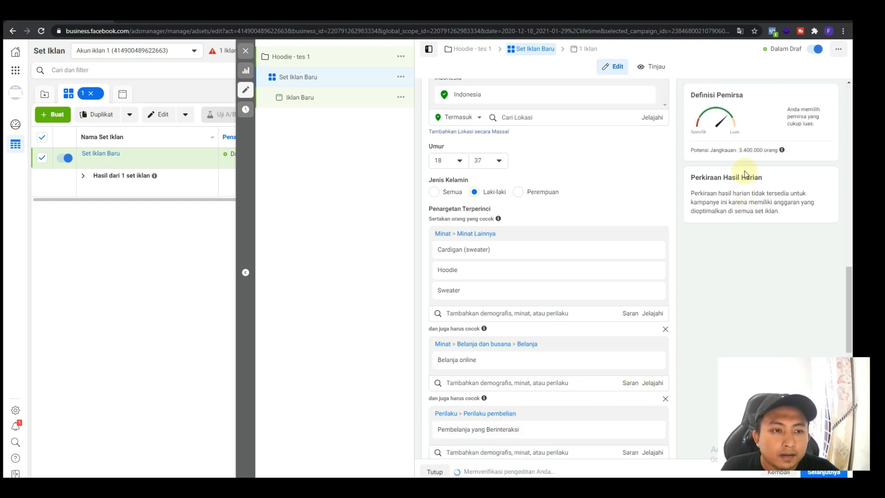
Examine the audience's potential reach and review the interests and behavior in each layer of the detailed targeting
{"action": "left_click_drag", "start_coordinate": [739, 149], "coordinate": [778, 150]}
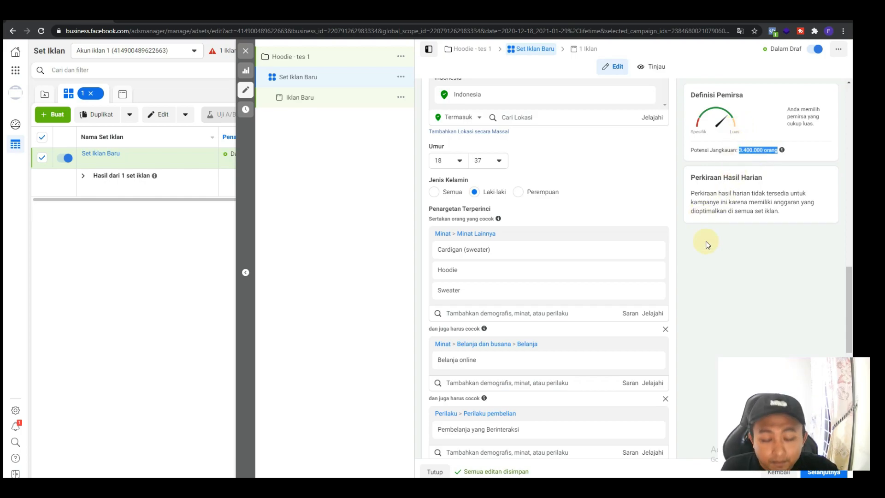
{"action": "left_click", "coordinate": [733, 280]}
{"action": "mouse_move", "coordinate": [583, 280]}
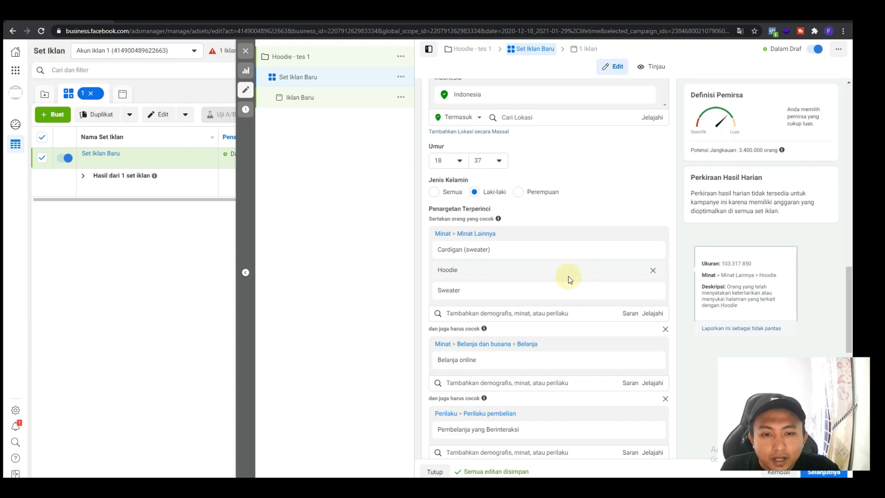
{"action": "mouse_move", "coordinate": [556, 251]}
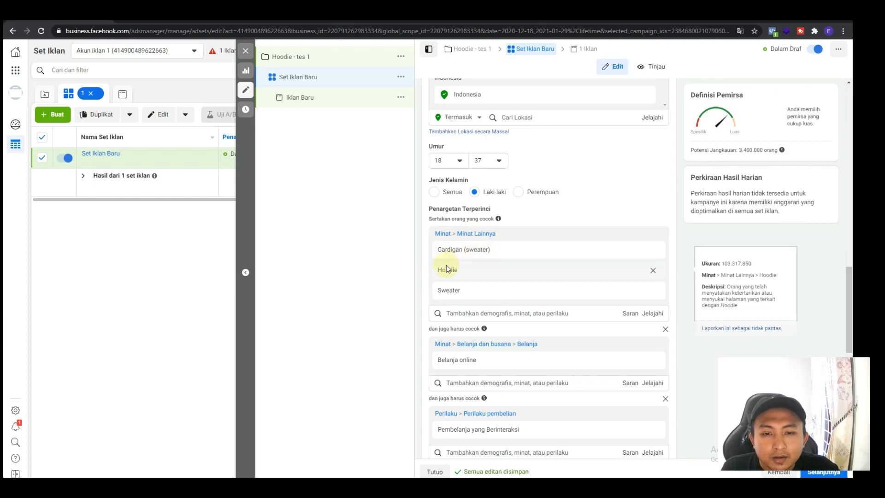
{"action": "mouse_move", "coordinate": [466, 291]}
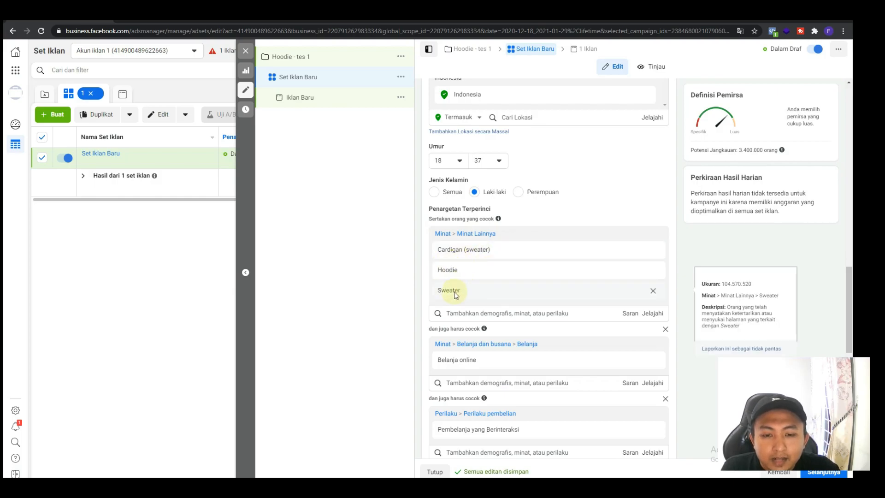
{"action": "scroll", "coordinate": [499, 304], "scroll_direction": "down", "scroll_amount": 1}
{"action": "mouse_move", "coordinate": [494, 316]}
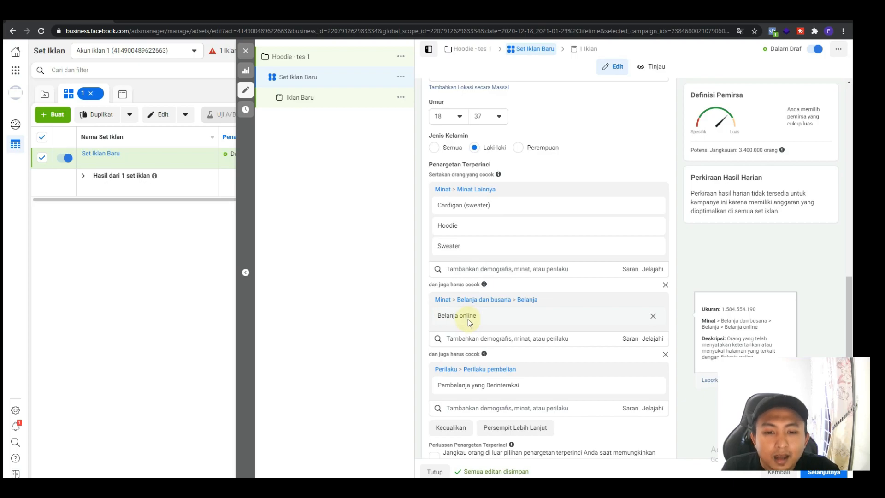
{"action": "scroll", "coordinate": [468, 319], "scroll_direction": "down", "scroll_amount": 1}
{"action": "mouse_move", "coordinate": [492, 342]}
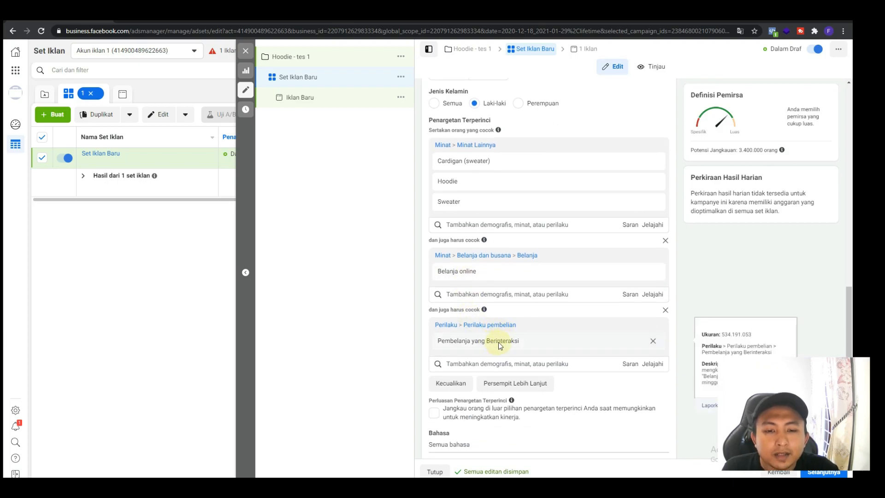
{"action": "mouse_move", "coordinate": [553, 168]}
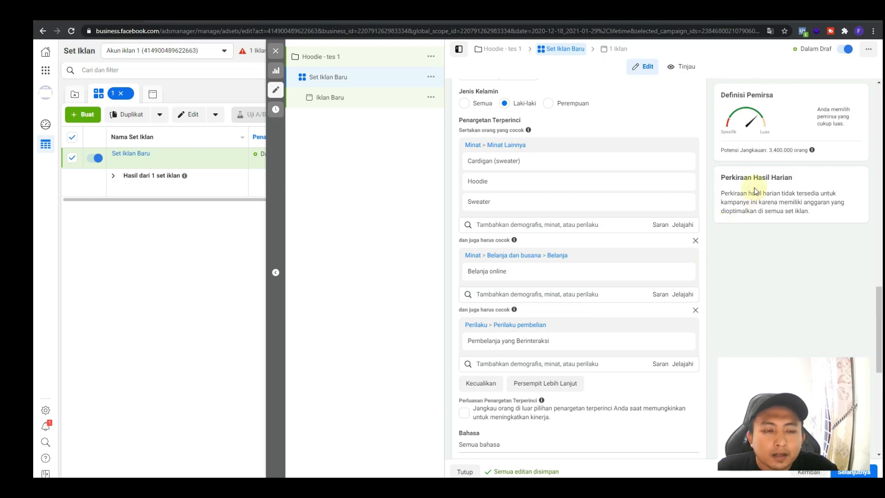
{"action": "left_click_drag", "start_coordinate": [770, 150], "coordinate": [820, 154]}
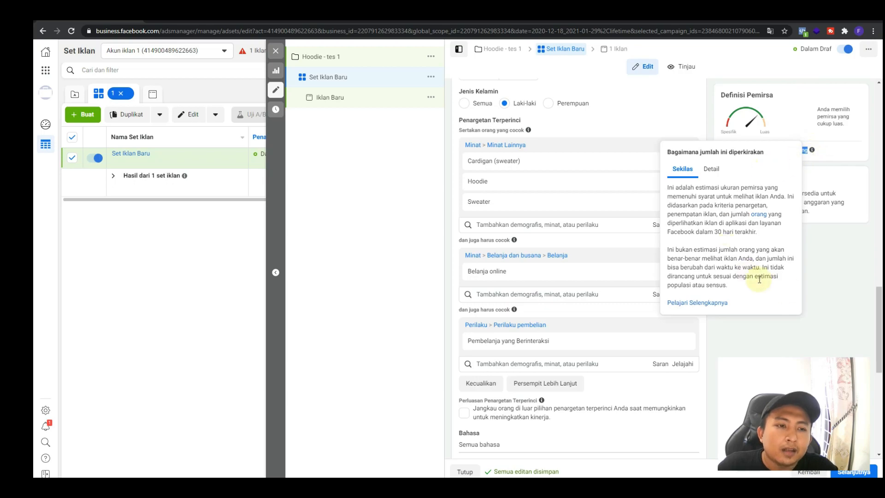
{"action": "left_click", "coordinate": [821, 356]}
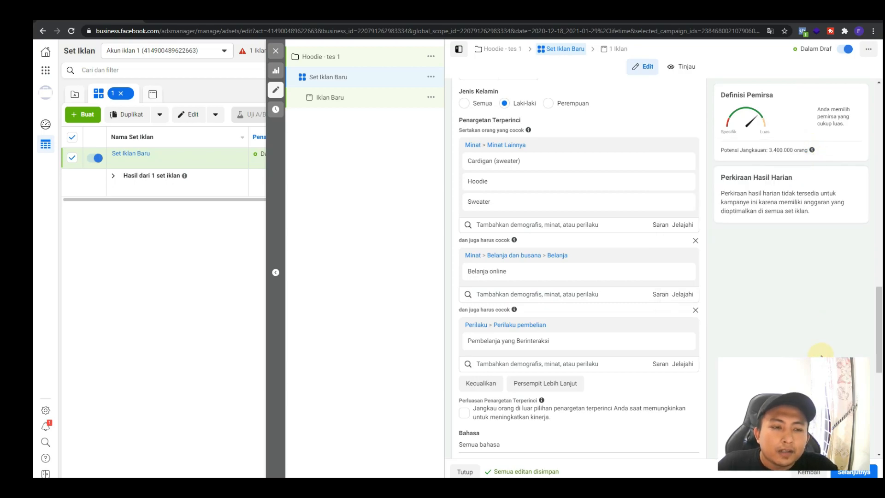
{"action": "left_click_drag", "start_coordinate": [769, 151], "coordinate": [810, 151]}
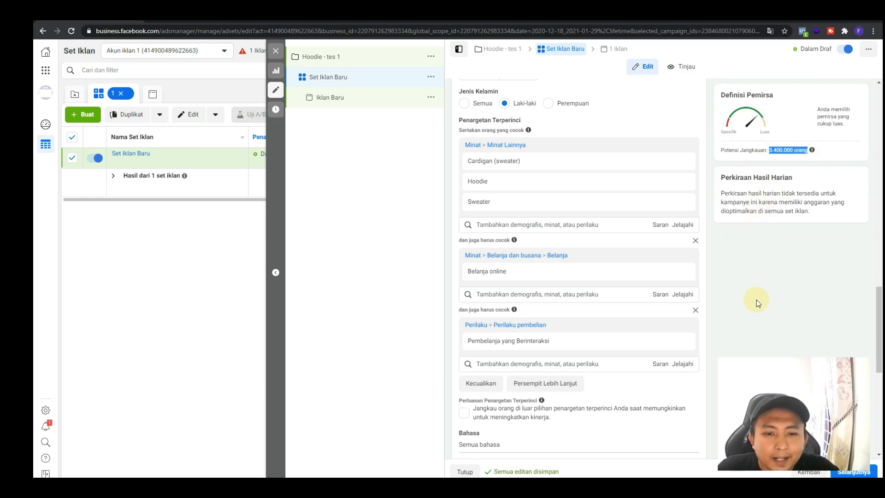
Remove the two narrowing conditions, "Pembelanja yang Berinteraksi" and "Belanja online", from the detailed targeting
{"action": "left_click", "coordinate": [696, 310]}
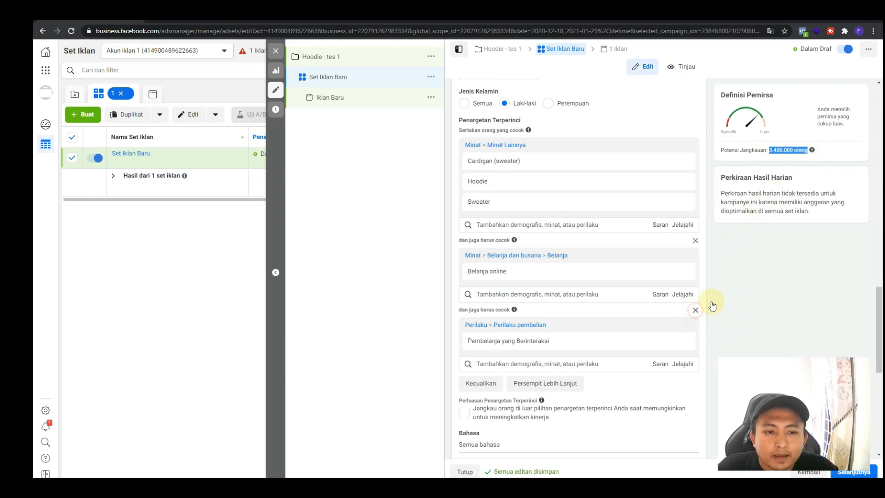
{"action": "left_click", "coordinate": [696, 241]}
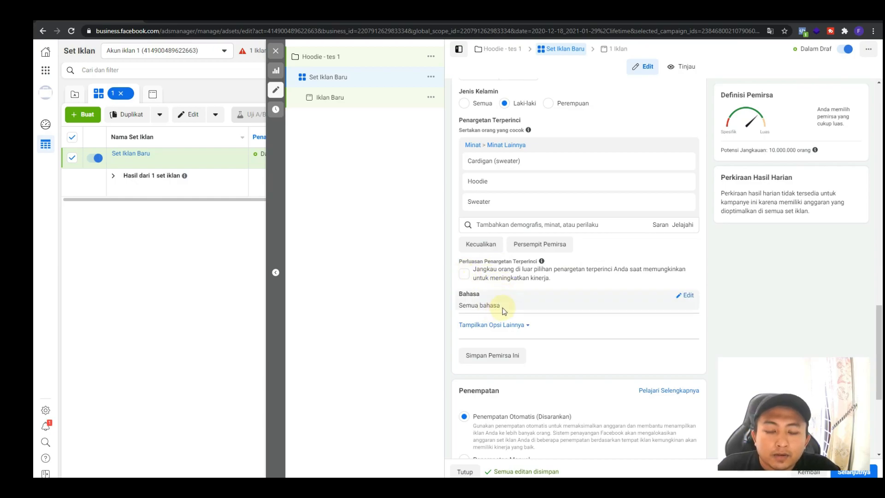
Open the audience's language setting without choosing a language, dismiss its tip, and reveal the additional audience options
{"action": "left_click", "coordinate": [689, 296]}
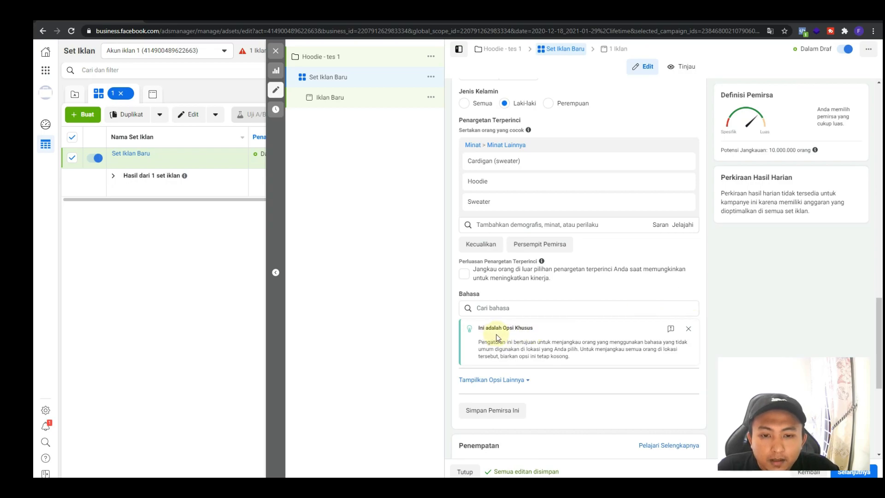
{"action": "left_click", "coordinate": [486, 309]}
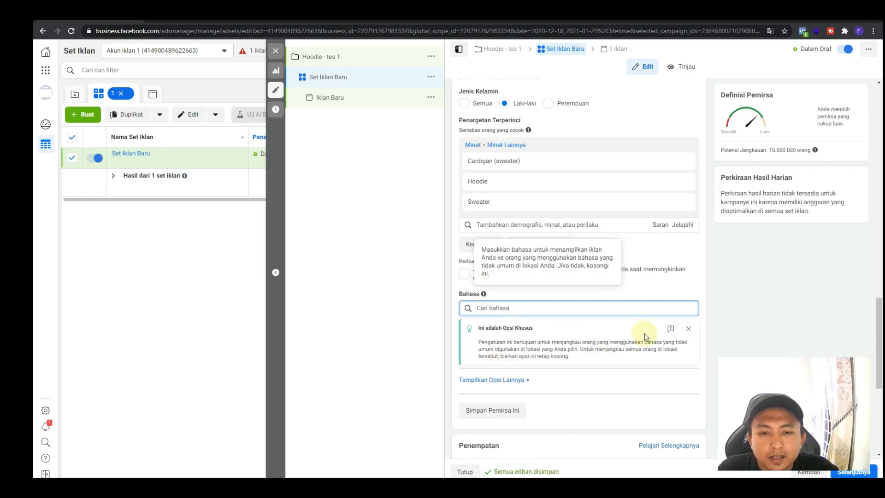
{"action": "left_click", "coordinate": [689, 329]}
{"action": "left_click", "coordinate": [499, 332]}
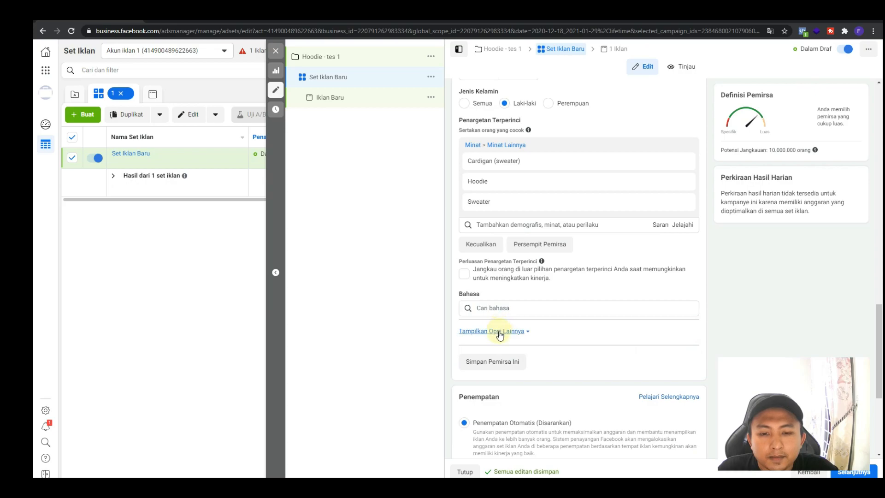
Switch the ad set's placement to "Penempatan Manual"
{"action": "scroll", "coordinate": [500, 335], "scroll_direction": "down", "scroll_amount": 4}
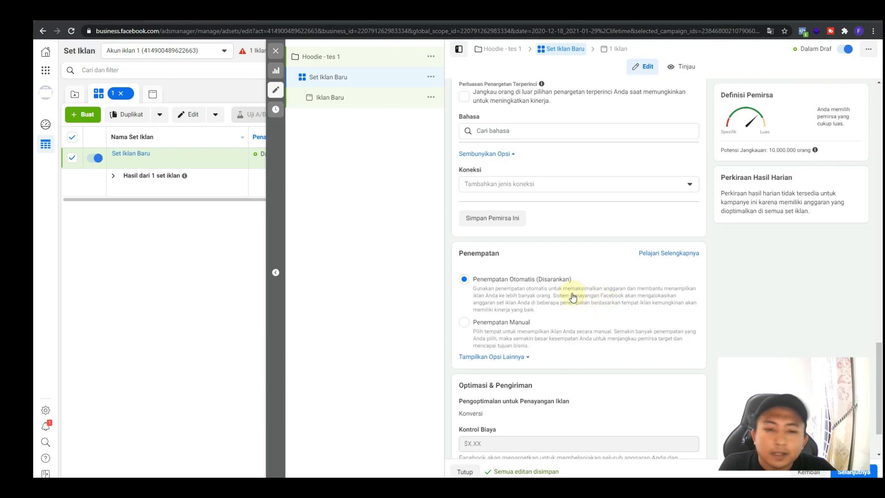
{"action": "scroll", "coordinate": [573, 296], "scroll_direction": "down", "scroll_amount": 2}
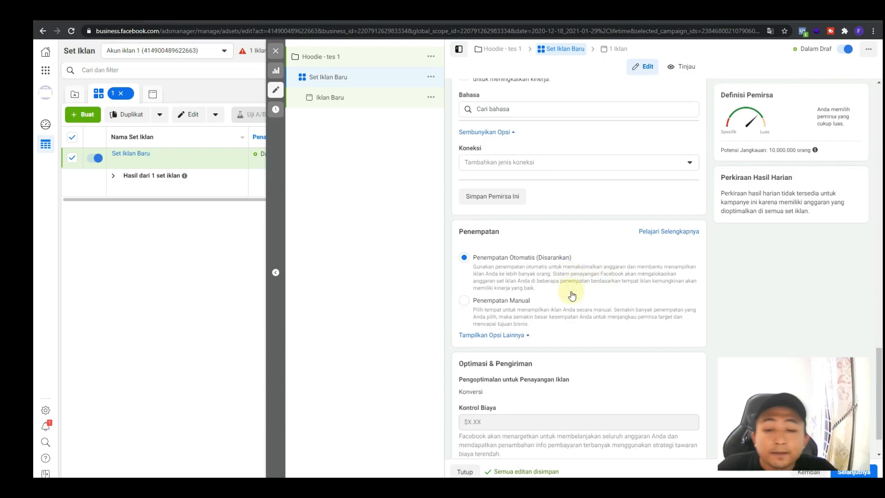
{"action": "left_click", "coordinate": [465, 254]}
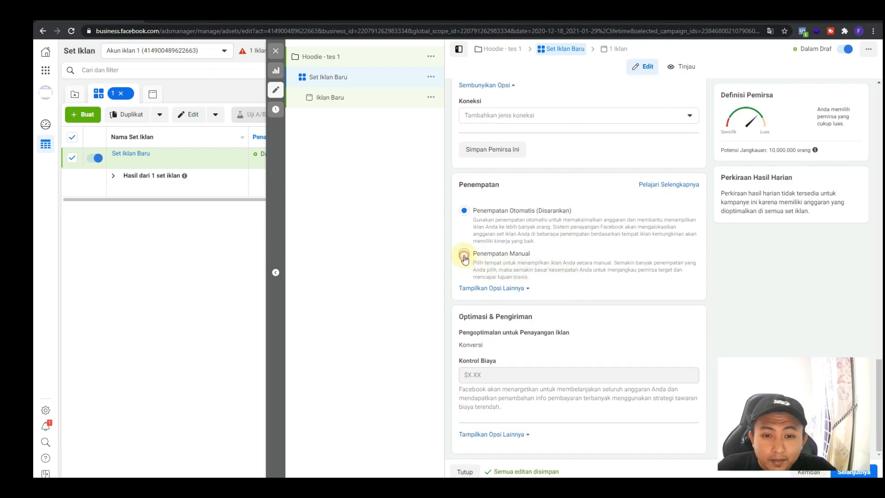
Try limiting the placement platforms to Instagram, and reselect Facebook, Audience Network and Messenger
{"action": "left_click", "coordinate": [464, 334]}
{"action": "left_click", "coordinate": [465, 348]}
{"action": "left_click", "coordinate": [552, 348]}
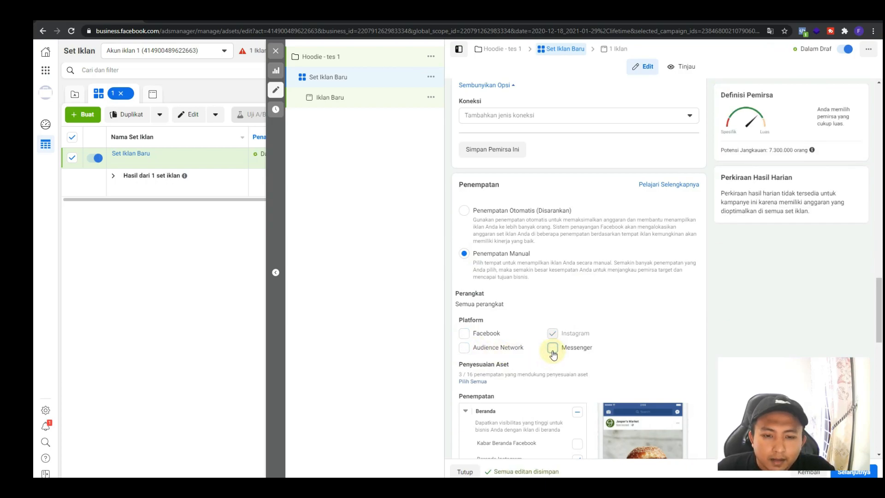
{"action": "left_click", "coordinate": [465, 334]}
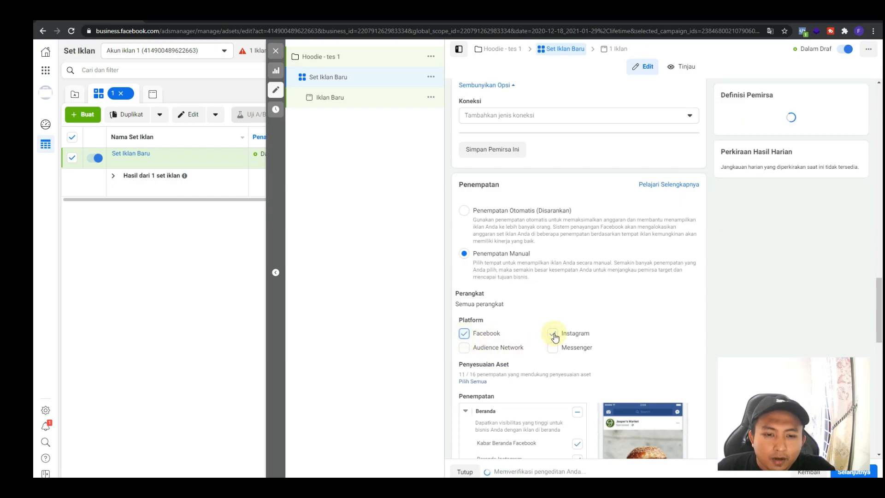
{"action": "left_click", "coordinate": [463, 349]}
{"action": "left_click", "coordinate": [559, 350]}
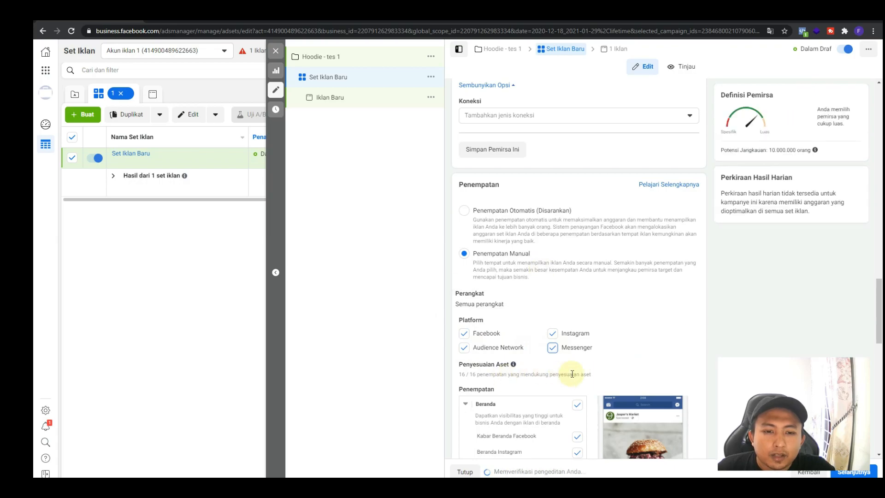
Examine the device options Seluler and Desktop and the list of placements from Beranda to Aplikasi dan Situs
{"action": "left_click", "coordinate": [689, 298]}
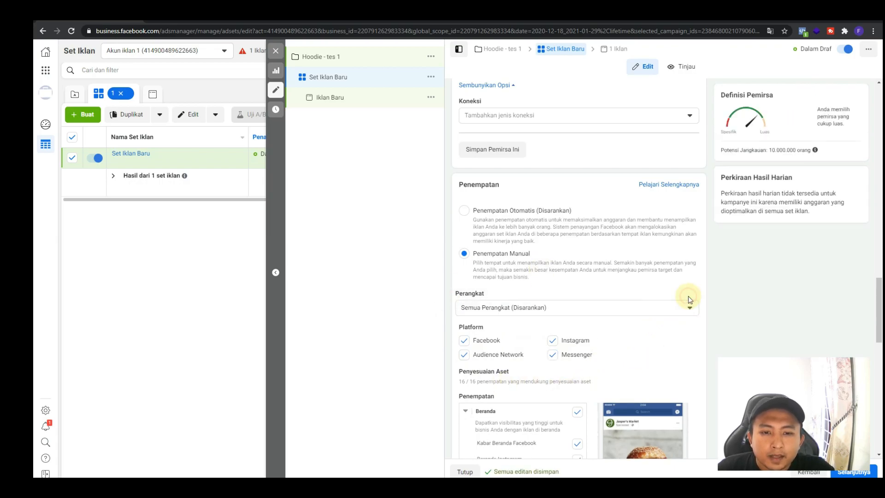
{"action": "left_click", "coordinate": [614, 310]}
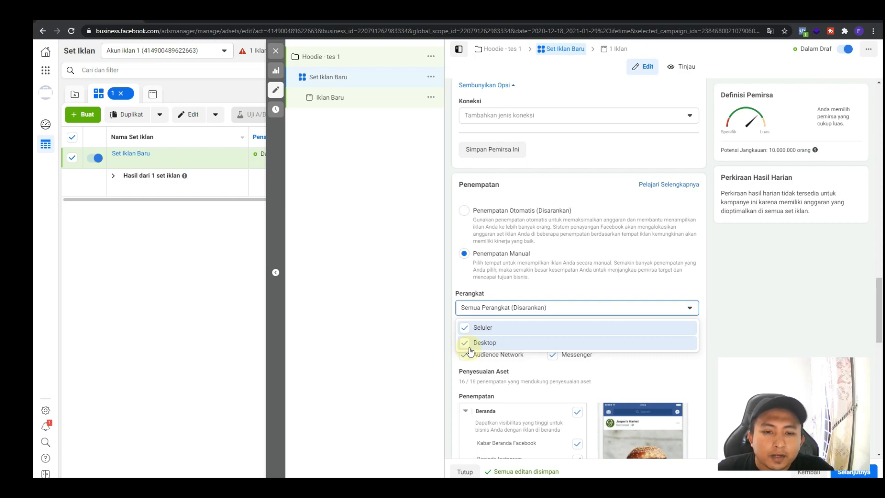
{"action": "left_click", "coordinate": [682, 308]}
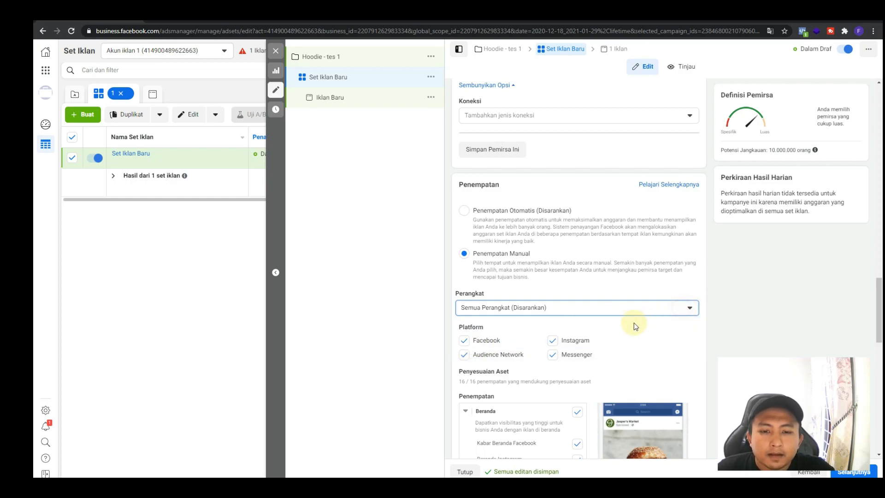
{"action": "scroll", "coordinate": [633, 326], "scroll_direction": "down", "scroll_amount": 4}
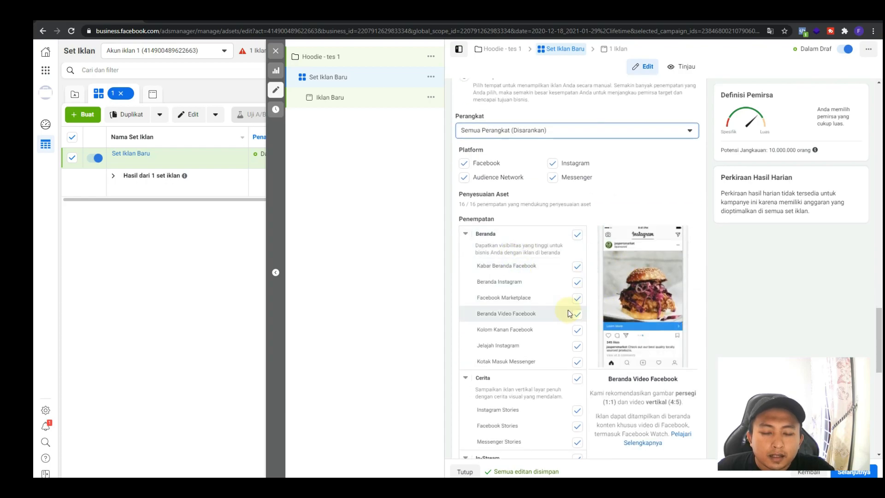
{"action": "scroll", "coordinate": [572, 323], "scroll_direction": "down", "scroll_amount": 1}
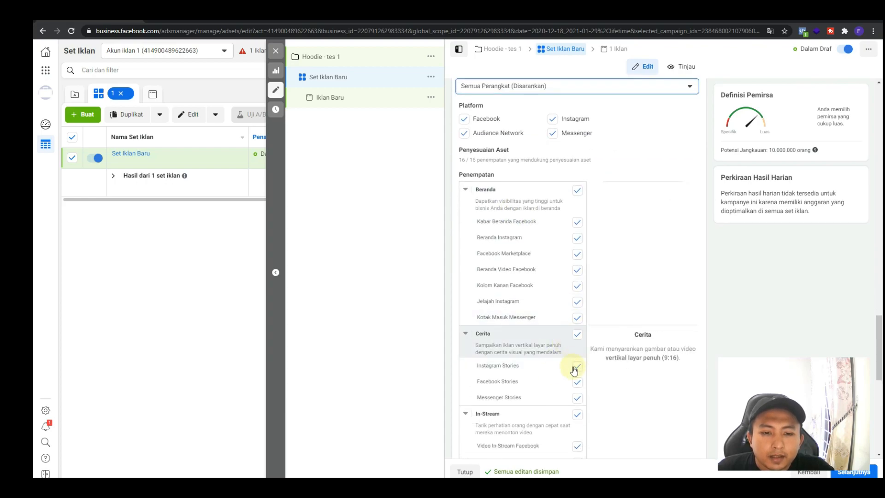
{"action": "scroll", "coordinate": [574, 371], "scroll_direction": "down", "scroll_amount": 4}
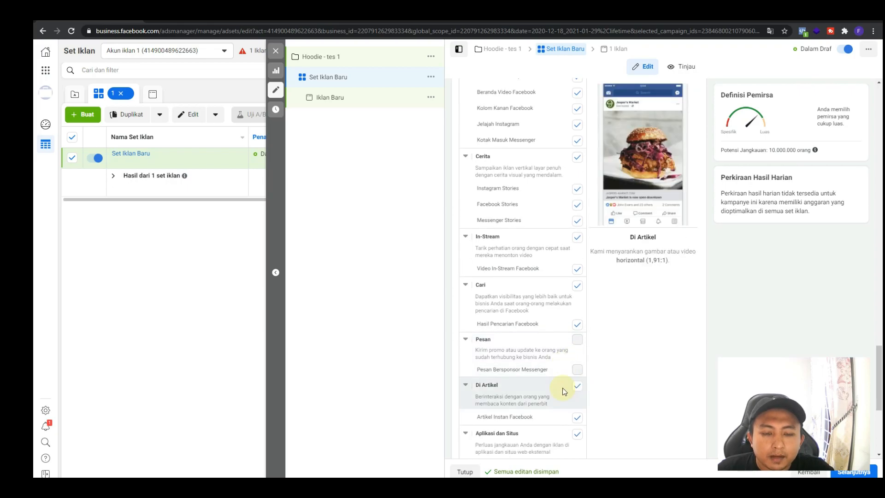
{"action": "scroll", "coordinate": [600, 382], "scroll_direction": "down", "scroll_amount": 3}
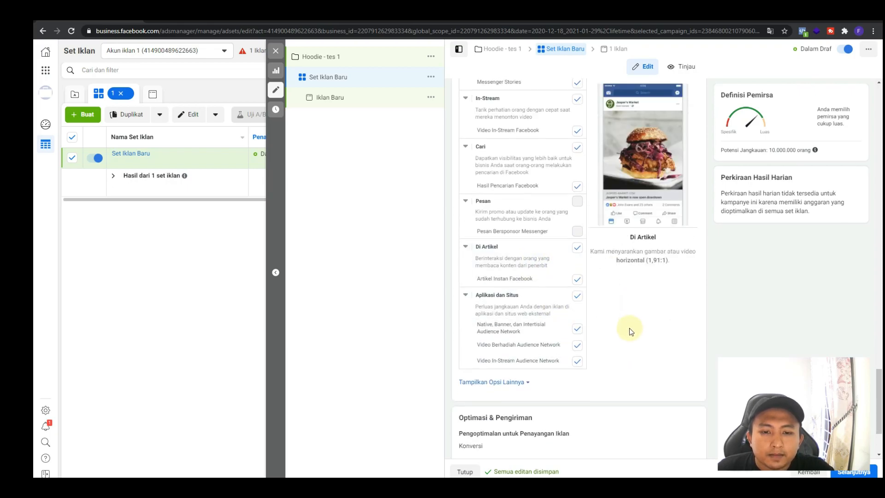
Examine the placement list and the Optimasi & Pengiriman settings, including the additional options and the Waktu Penagihan explanation
{"action": "scroll", "coordinate": [599, 333], "scroll_direction": "up", "scroll_amount": 9}
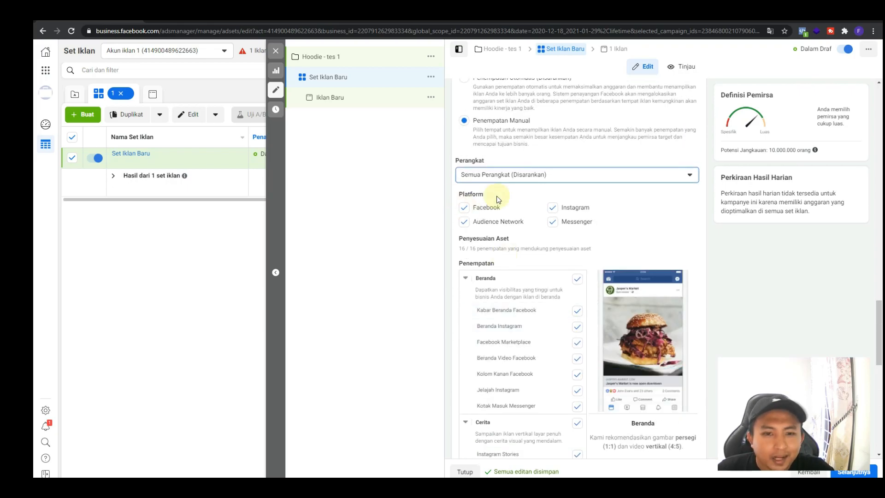
{"action": "scroll", "coordinate": [570, 296], "scroll_direction": "down", "scroll_amount": 9}
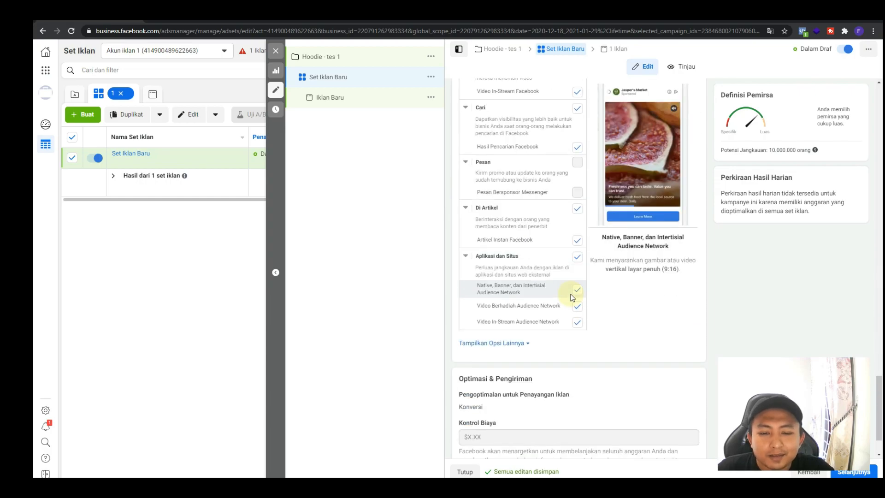
{"action": "scroll", "coordinate": [567, 294], "scroll_direction": "down", "scroll_amount": 1}
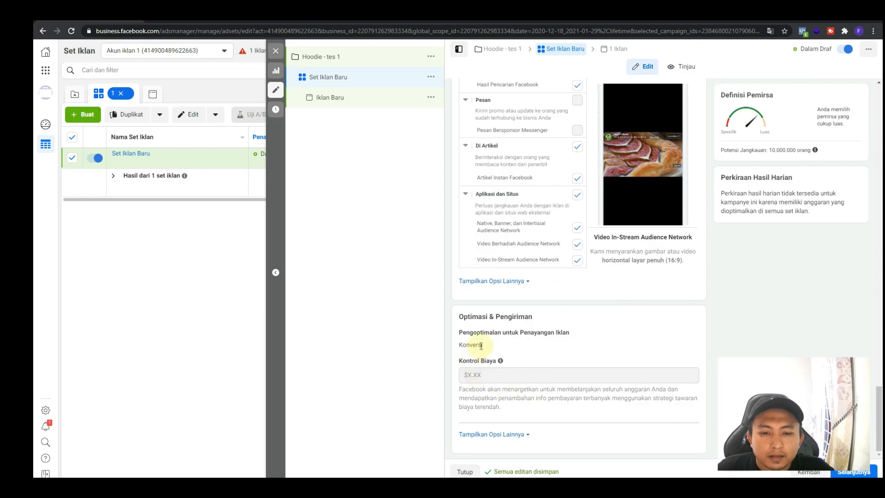
{"action": "left_click", "coordinate": [505, 435]}
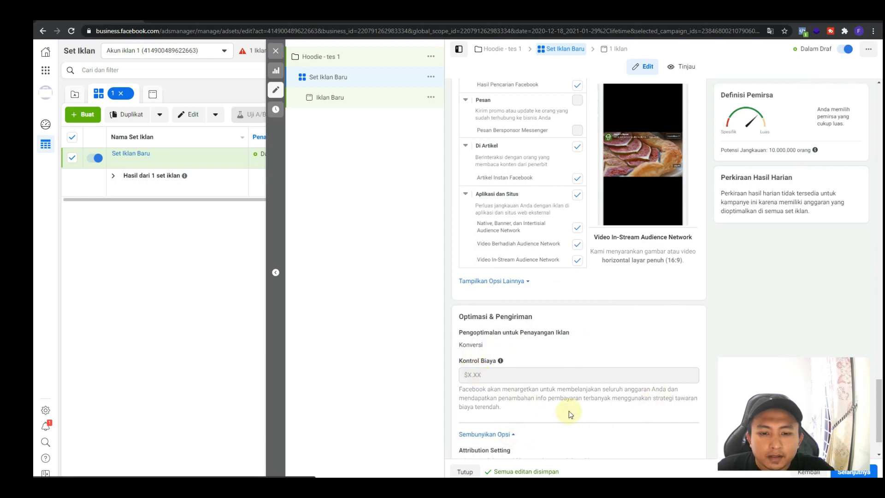
{"action": "scroll", "coordinate": [569, 413], "scroll_direction": "down", "scroll_amount": 1}
{"action": "mouse_move", "coordinate": [511, 423]}
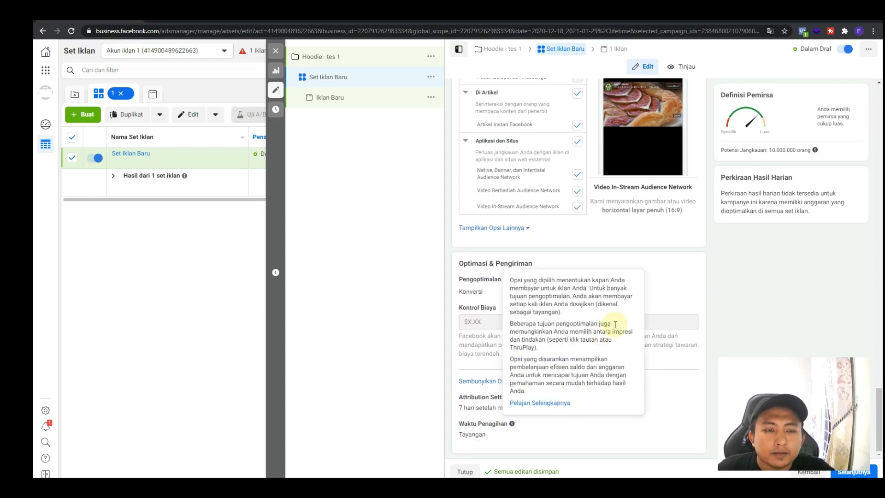
{"action": "scroll", "coordinate": [600, 333], "scroll_direction": "up", "scroll_amount": 4}
Rename the ad set as "Group hoodie / 18-37"
{"action": "left_click_drag", "start_coordinate": [880, 373], "coordinate": [882, 102]}
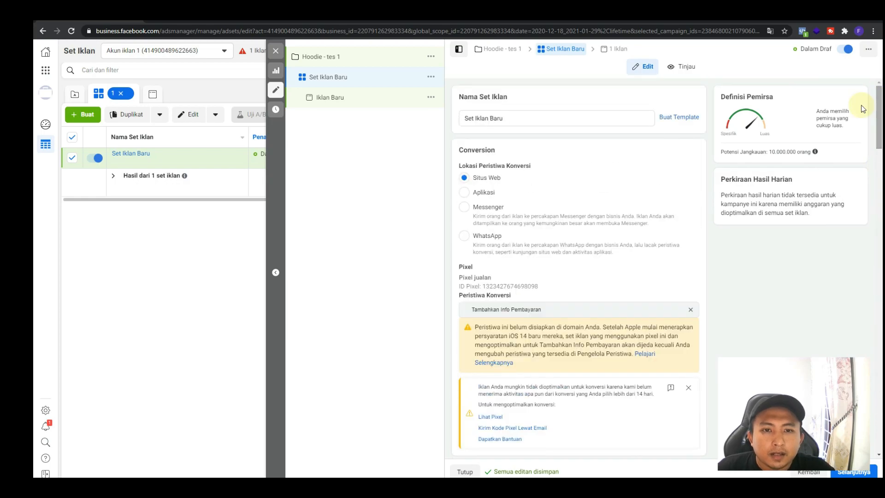
{"action": "left_click_drag", "start_coordinate": [525, 117], "coordinate": [459, 130]}
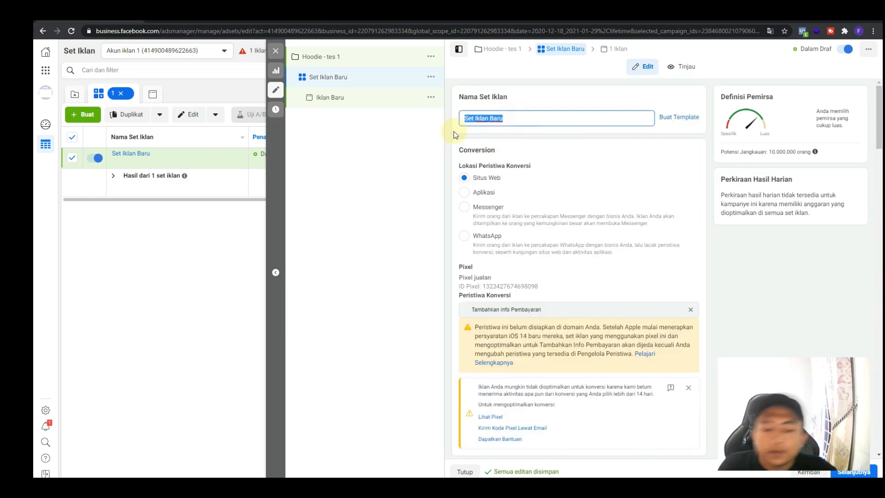
{"action": "type", "text": "Group ho"}
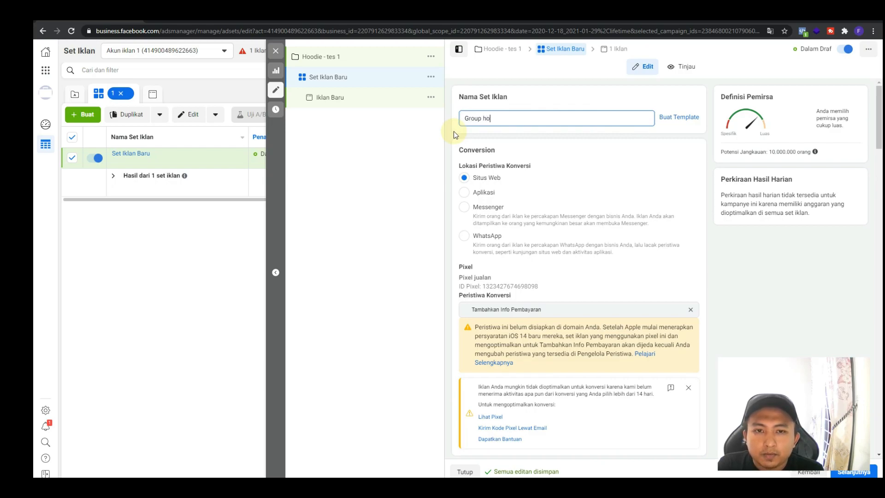
{"action": "type", "text": "odie / "}
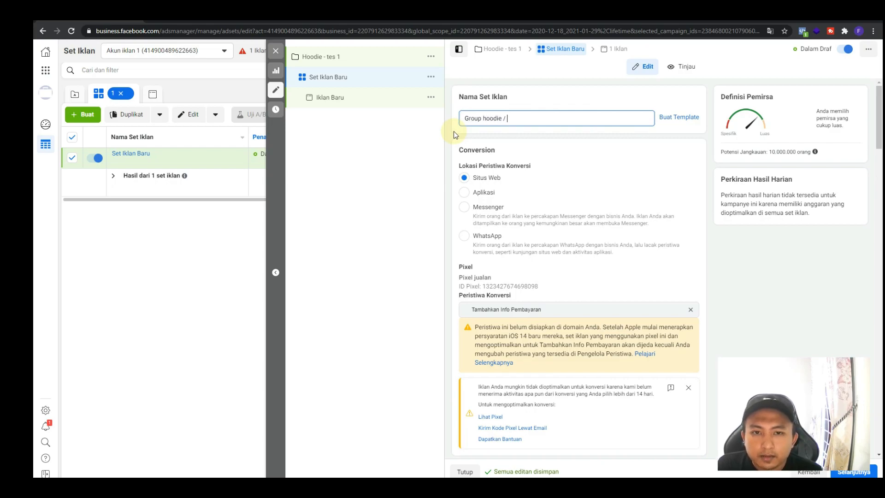
{"action": "type", "text": "18-37"}
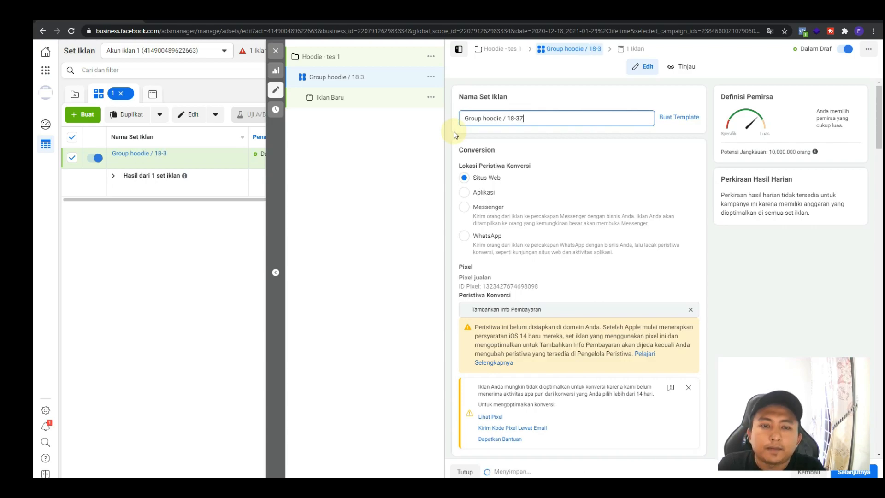
Continue to the ad level and rename the ad as "gambar 1"
{"action": "left_click", "coordinate": [854, 473]}
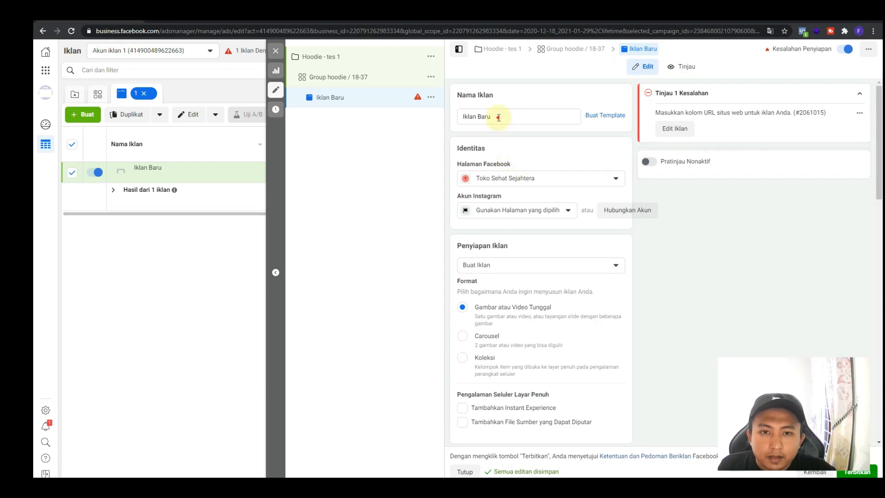
{"action": "left_click_drag", "start_coordinate": [498, 119], "coordinate": [464, 118]}
{"action": "type", "text": "Ja"}
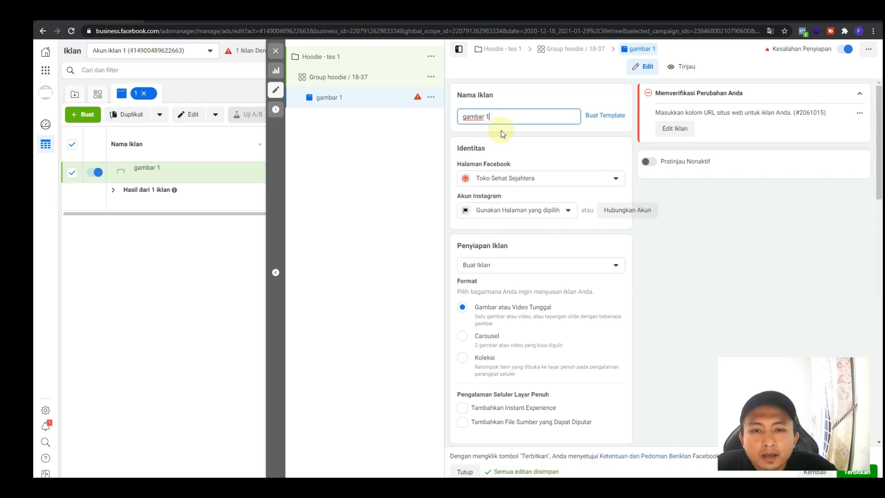
Check the Facebook Page and Instagram account choices for the ad's identity without changing them
{"action": "left_click", "coordinate": [524, 179]}
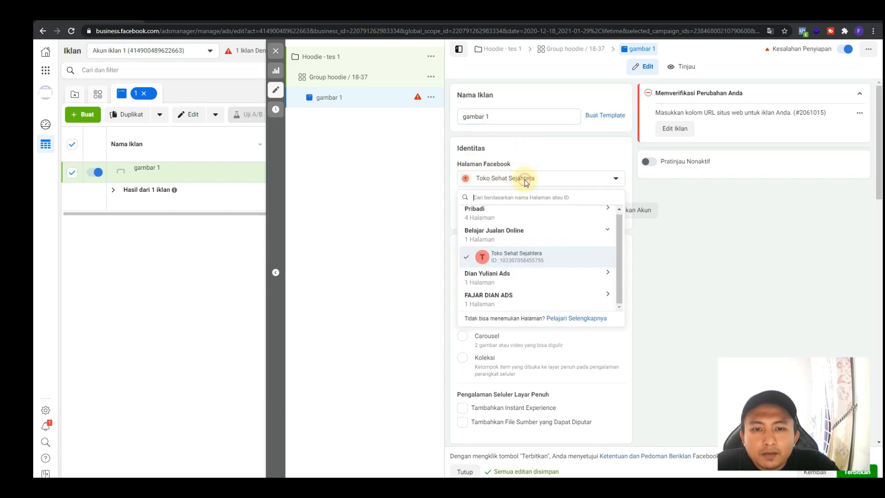
{"action": "left_click", "coordinate": [524, 179]}
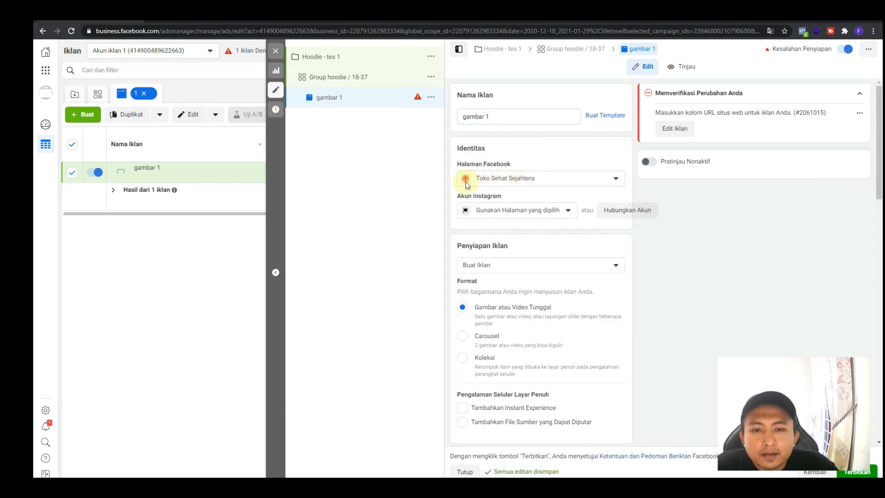
{"action": "left_click", "coordinate": [500, 210]}
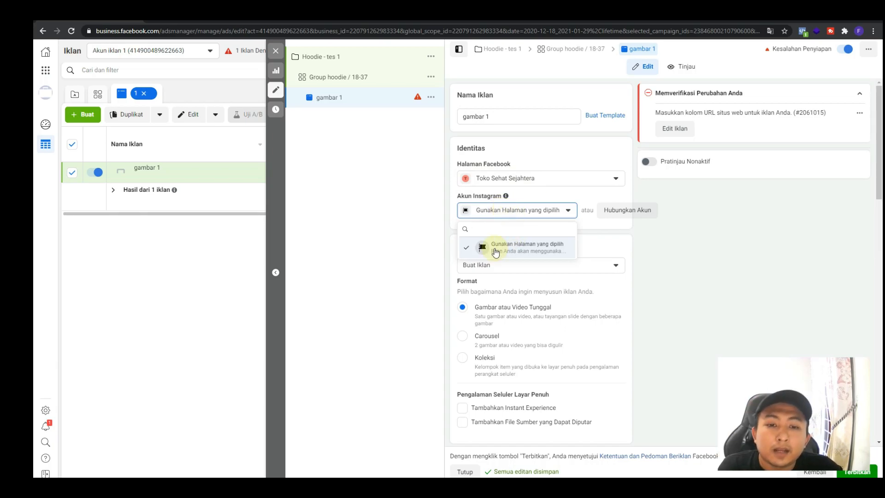
{"action": "left_click", "coordinate": [688, 239]}
Try the Carousel and Koleksi ad formats, and reselect Gambar atau Video Tunggal
{"action": "scroll", "coordinate": [696, 240], "scroll_direction": "down", "scroll_amount": 1}
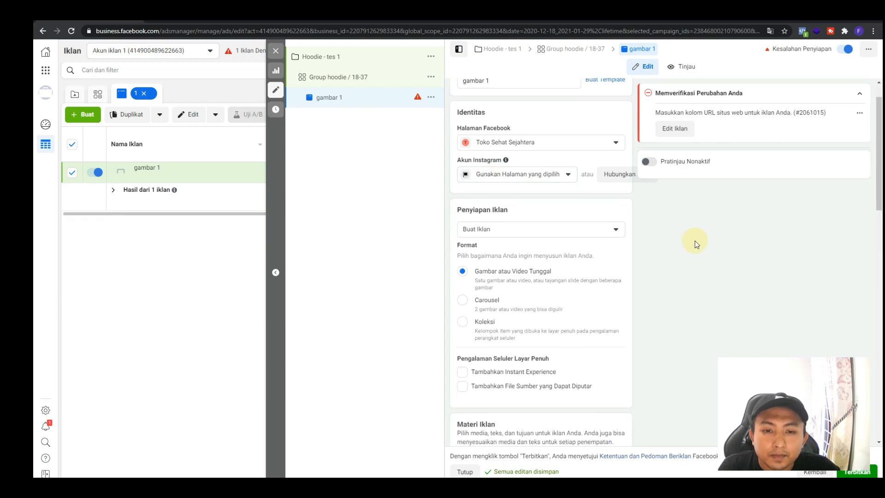
{"action": "scroll", "coordinate": [489, 258], "scroll_direction": "down", "scroll_amount": 2}
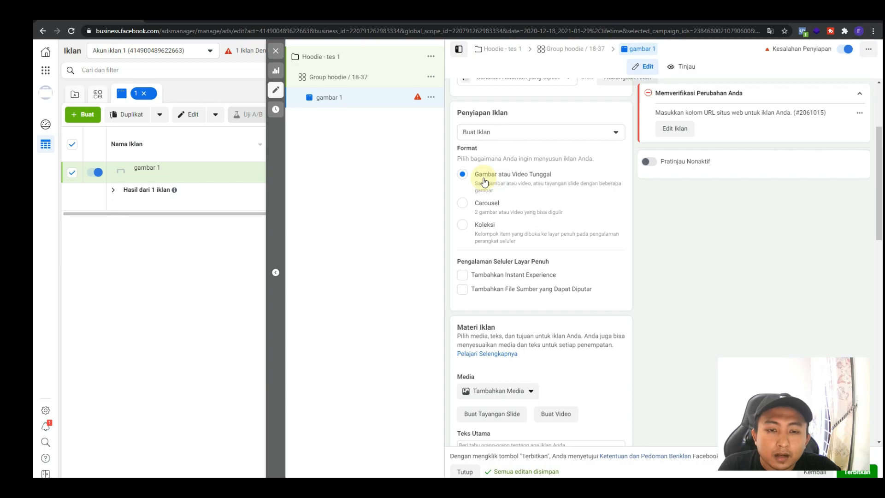
{"action": "left_click", "coordinate": [468, 206]}
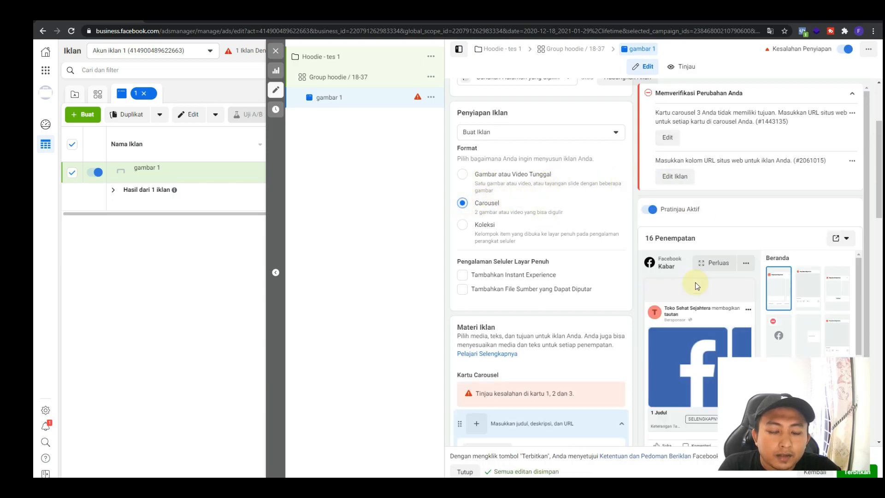
{"action": "scroll", "coordinate": [695, 282], "scroll_direction": "down", "scroll_amount": 2}
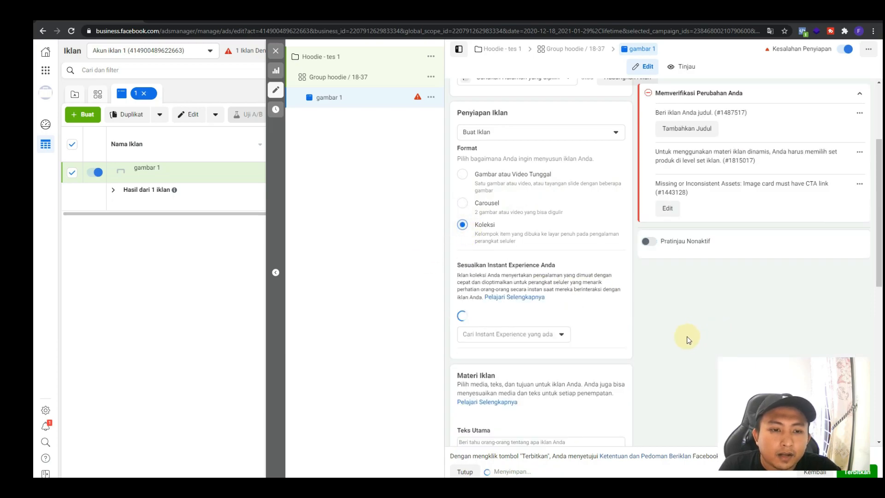
{"action": "left_click", "coordinate": [463, 176]}
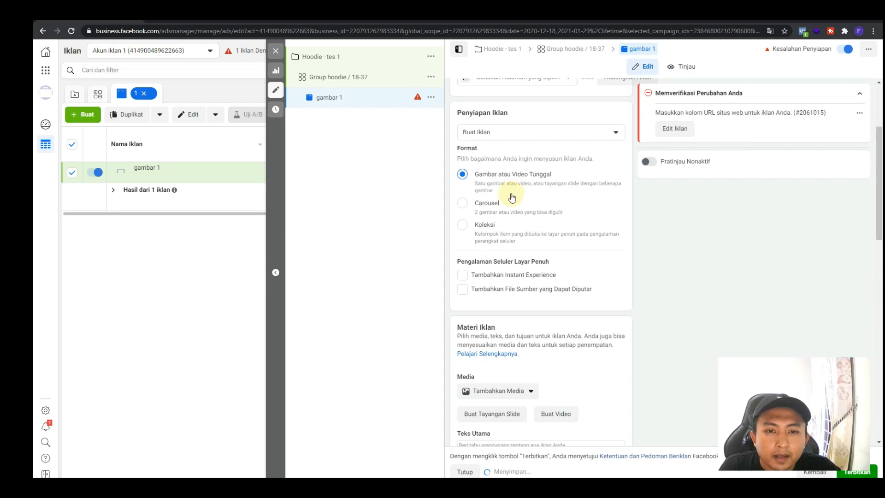
Add the account image of the man and woman in red sweaters as the ad's media, accepting the default placement crops
{"action": "scroll", "coordinate": [552, 298], "scroll_direction": "down", "scroll_amount": 2}
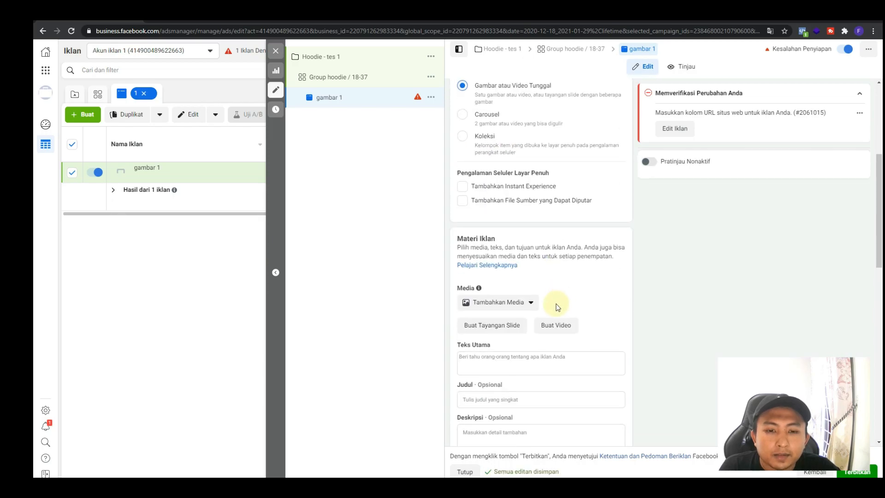
{"action": "left_click", "coordinate": [524, 303]}
{"action": "left_click", "coordinate": [517, 322]}
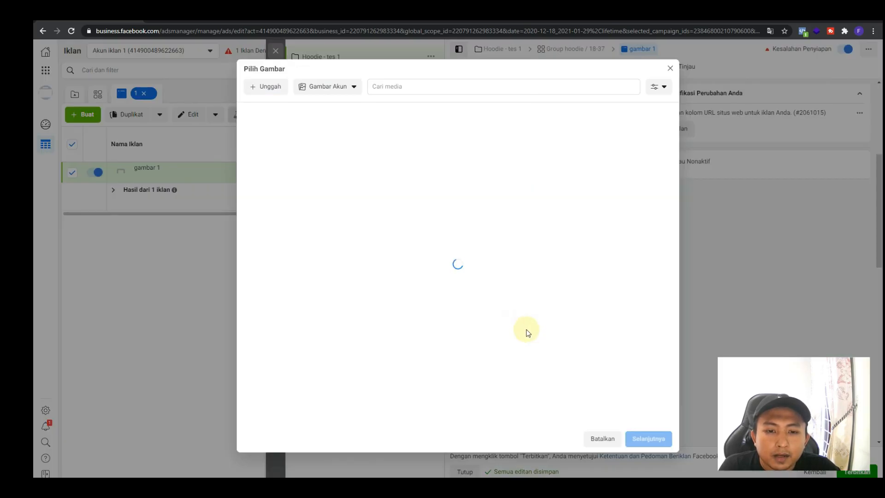
{"action": "left_click", "coordinate": [285, 174]}
{"action": "left_click", "coordinate": [652, 439]}
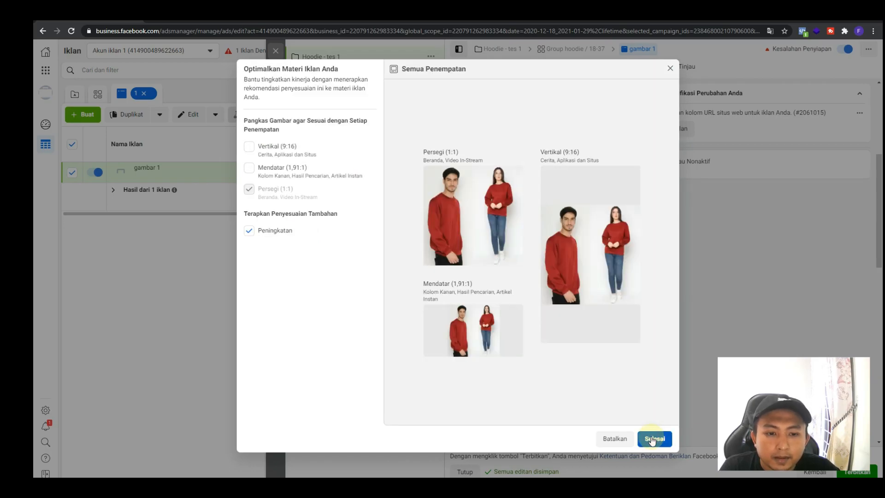
{"action": "left_click", "coordinate": [653, 439]}
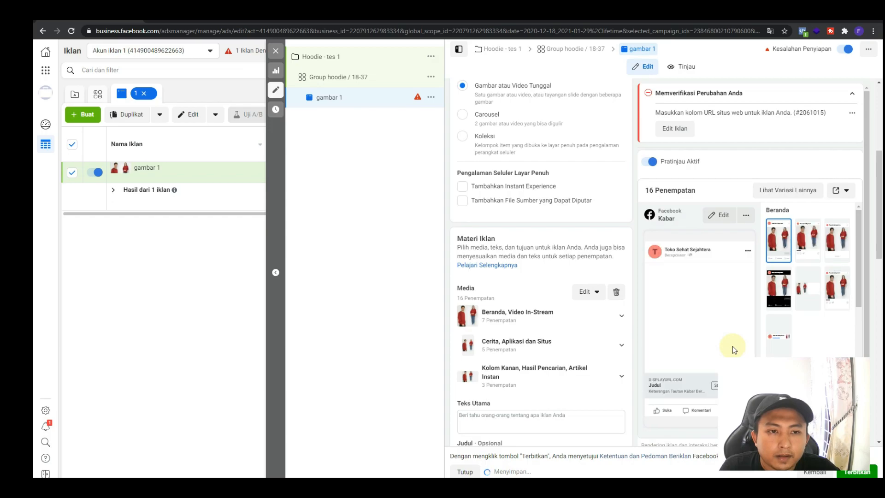
Inspect the media replacement options for the Cerita, Aplikasi dan Situs placements, and cancel without changing the image
{"action": "scroll", "coordinate": [632, 328], "scroll_direction": "down", "scroll_amount": 2}
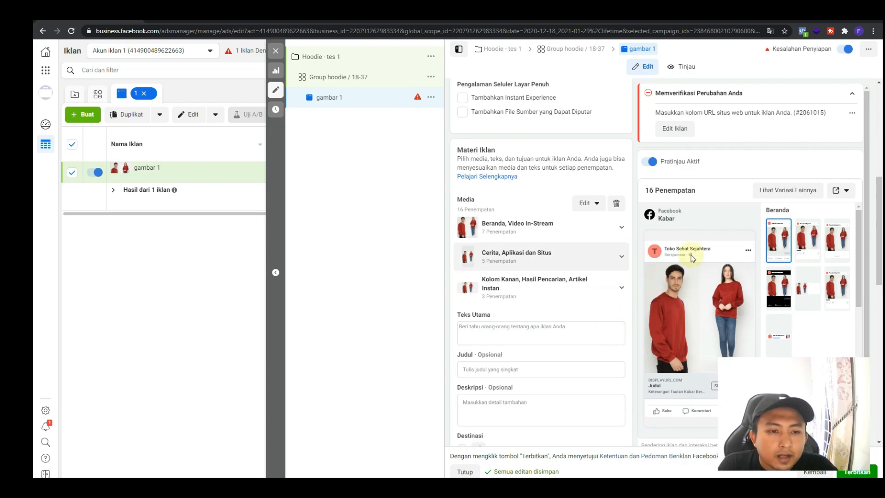
{"action": "left_click", "coordinate": [620, 261]}
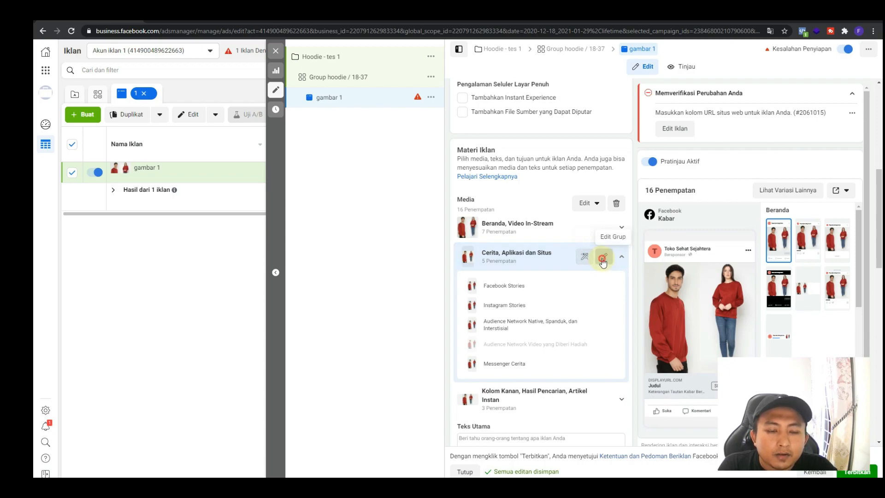
{"action": "left_click", "coordinate": [603, 260]}
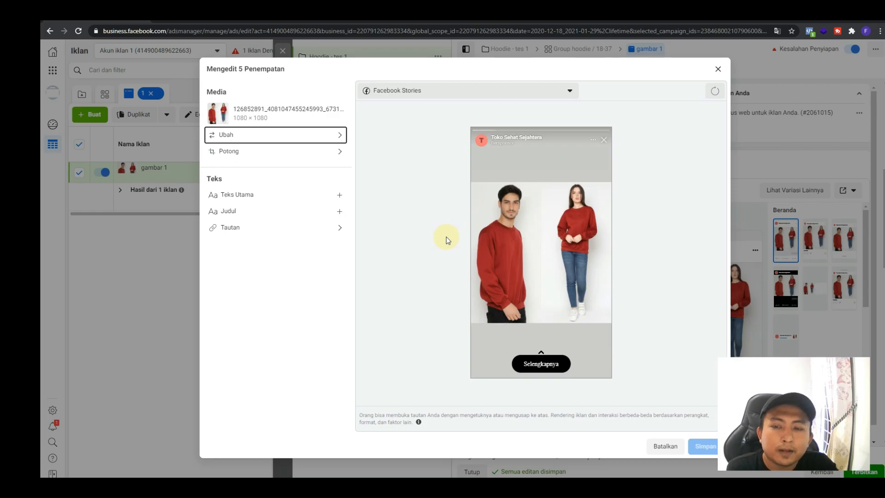
{"action": "left_click", "coordinate": [241, 138]}
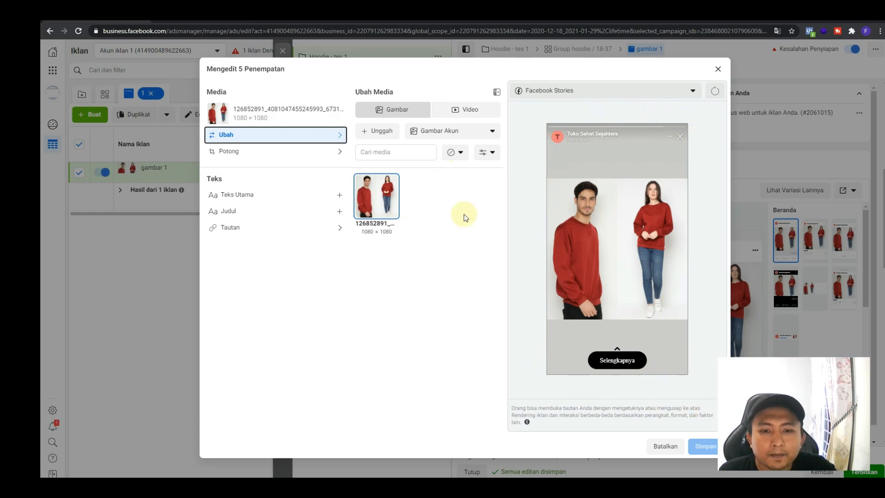
{"action": "left_click", "coordinate": [666, 445]}
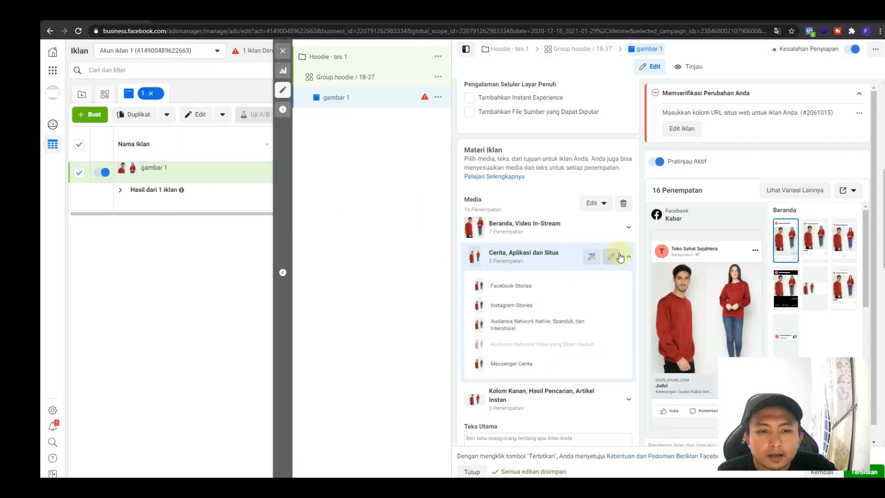
{"action": "left_click", "coordinate": [628, 256]}
Write "hoodie keren, idaman para wanita" as the first line of the ad's primary text
{"action": "scroll", "coordinate": [599, 276], "scroll_direction": "down", "scroll_amount": 1}
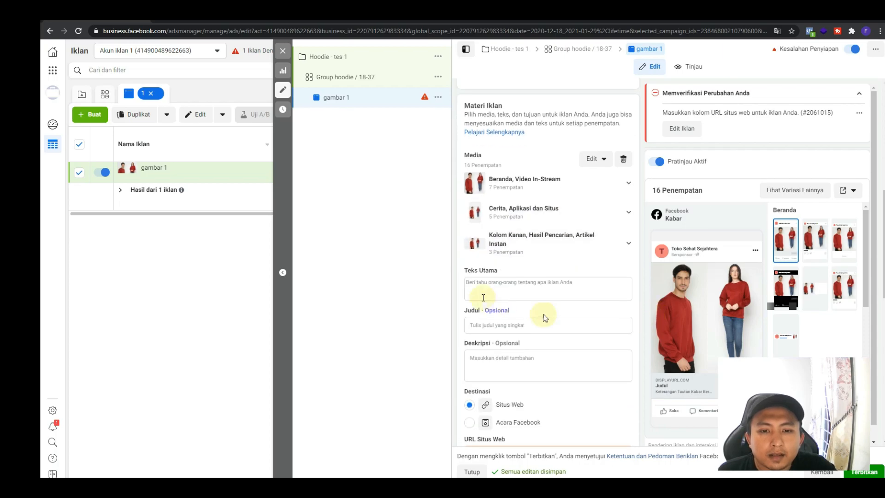
{"action": "left_click", "coordinate": [512, 293]}
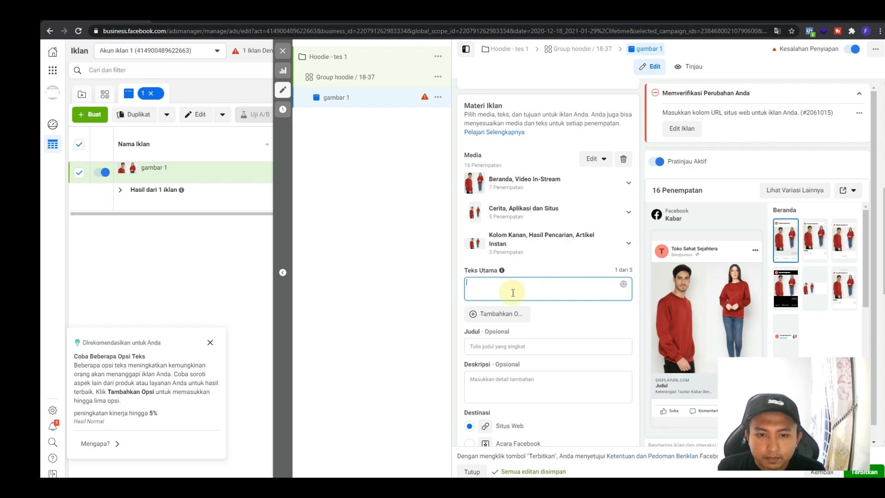
{"action": "type", "text": "hoodie keren "}
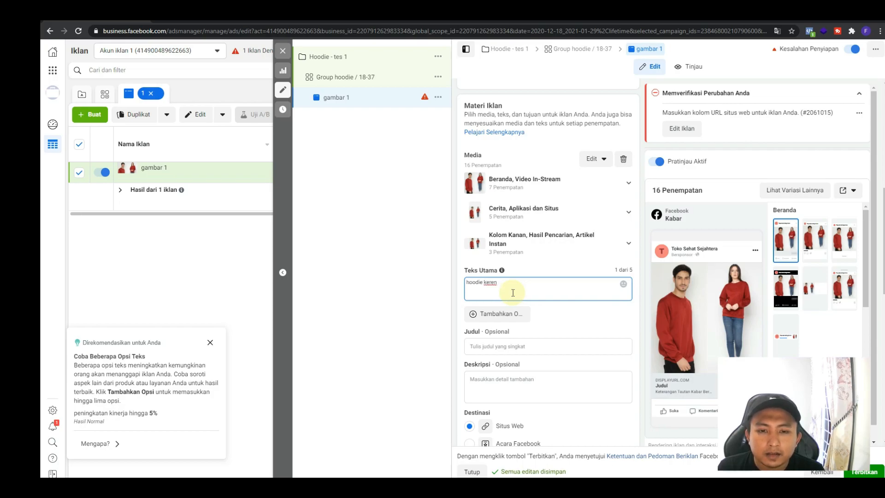
{"action": "type", "text": "pasti"}
{"action": "key", "text": "ctrl+a"}
{"action": "type", "text": "hoodie keren,"}
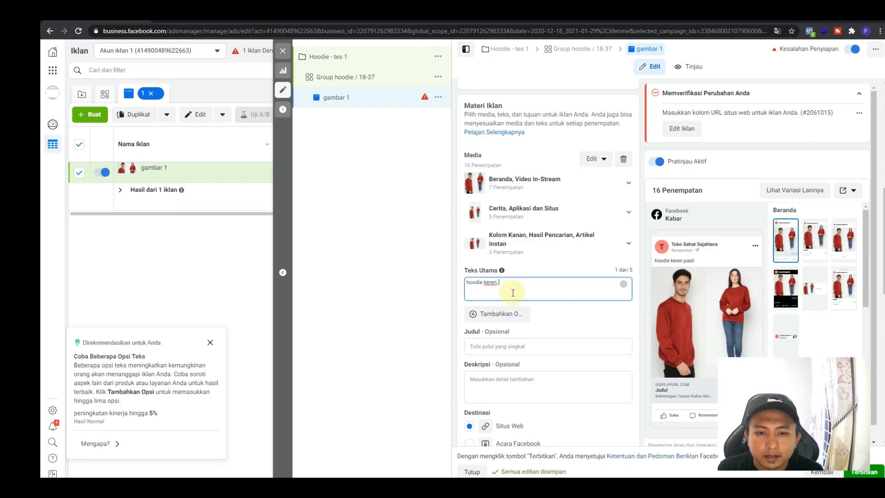
{"action": "type", "text": " idama"}
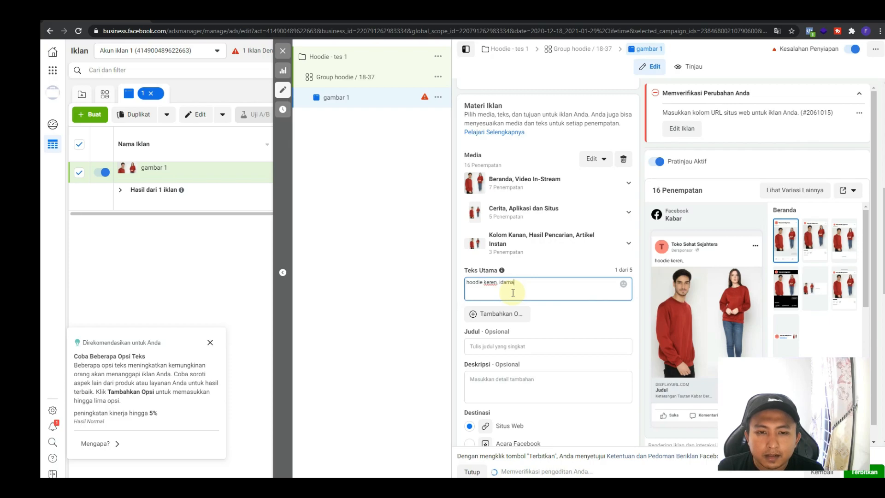
{"action": "type", "text": "n para wanita"}
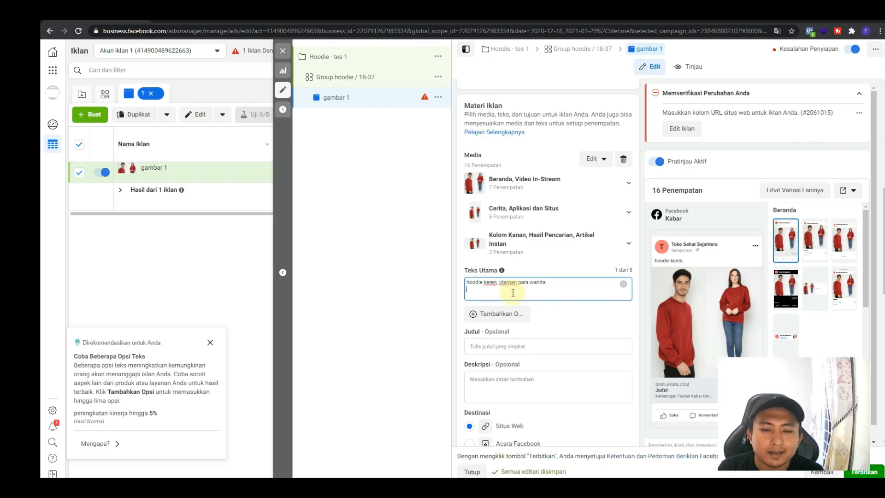
Continue the primary text with a dash line, then "jangan sampi kalian lewatkan promo dari hoodie yang keren ini, stok produk terbatas dll"
{"action": "key", "text": "Return"}
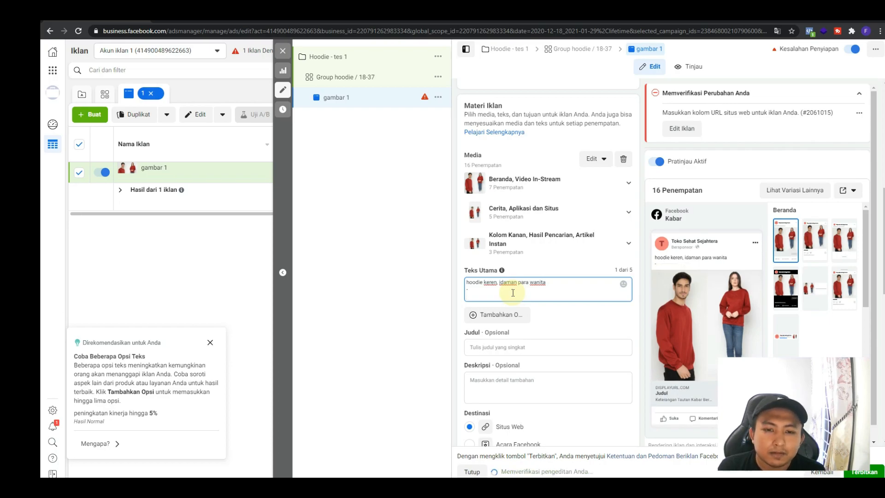
{"action": "type", "text": "jangan sama"}
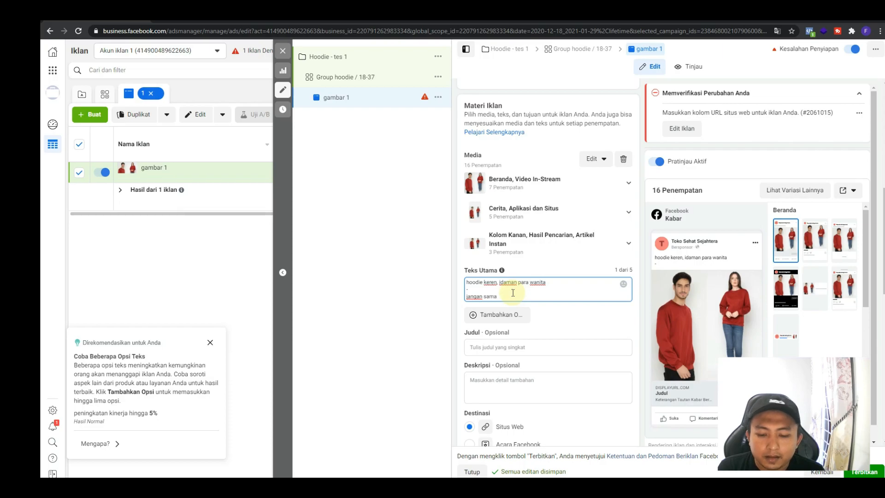
{"action": "key", "text": "BackSpace"}
{"action": "type", "text": "pi kalian lewatkan promo dari hoodie yang keren ini, stok produk terbatas dll"}
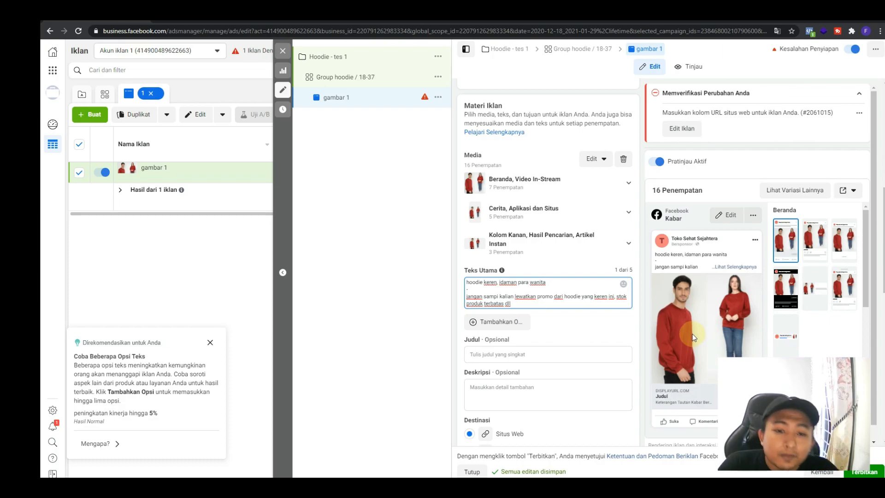
Set the ad's destination website URL to hoodiekeren.com
{"action": "scroll", "coordinate": [553, 323], "scroll_direction": "down", "scroll_amount": 2}
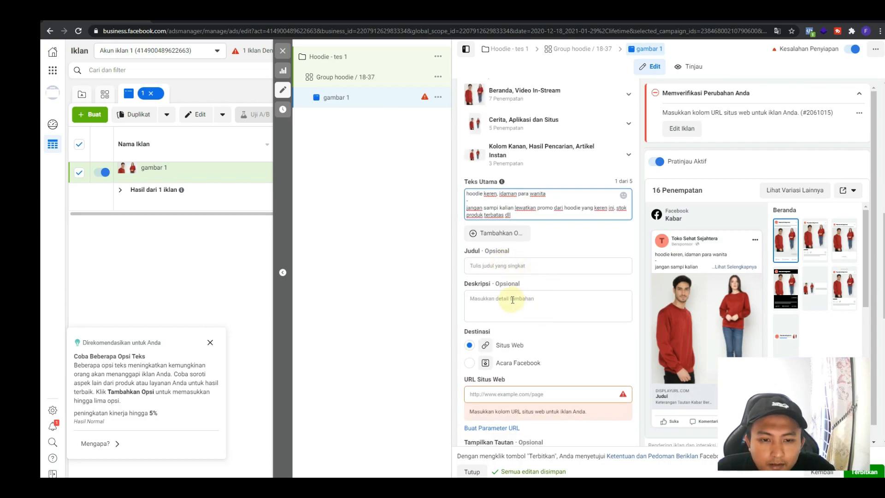
{"action": "scroll", "coordinate": [512, 300], "scroll_direction": "down", "scroll_amount": 2}
{"action": "left_click", "coordinate": [507, 304]}
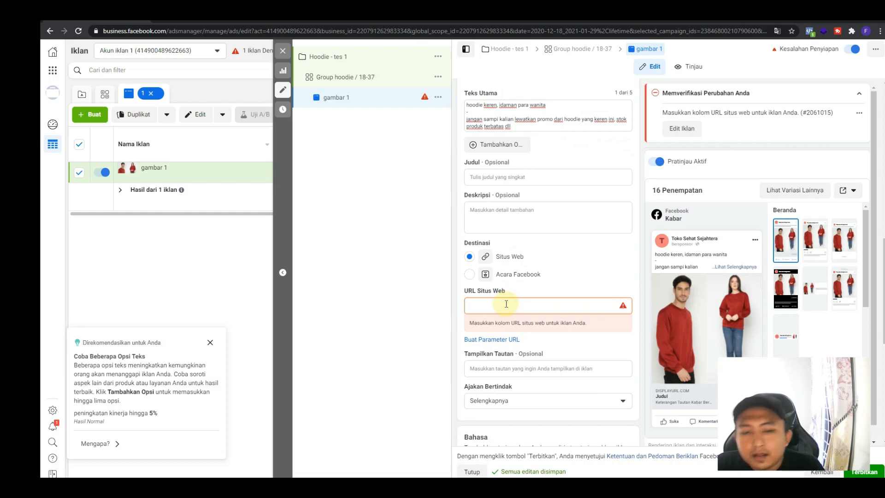
{"action": "type", "text": "hoodie"}
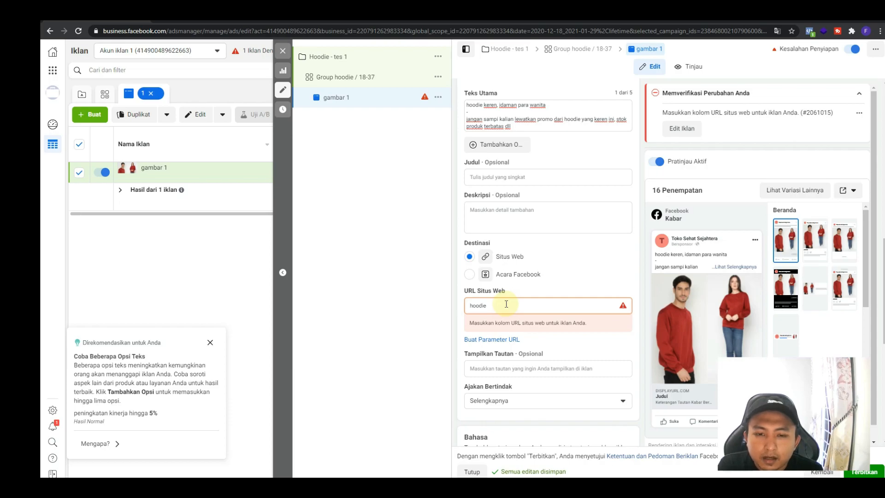
{"action": "type", "text": "keren.com"}
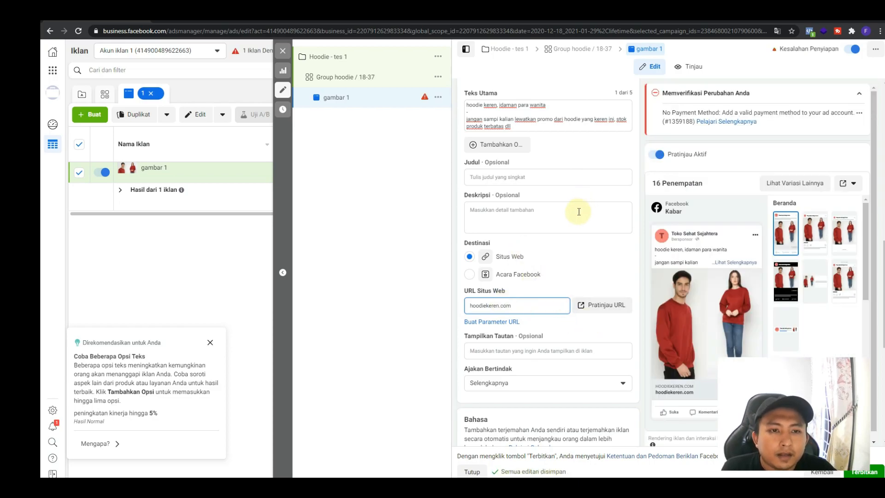
Review the ad's identity, format, media, text, language and tracking settings
{"action": "scroll", "coordinate": [541, 224], "scroll_direction": "up", "scroll_amount": 10}
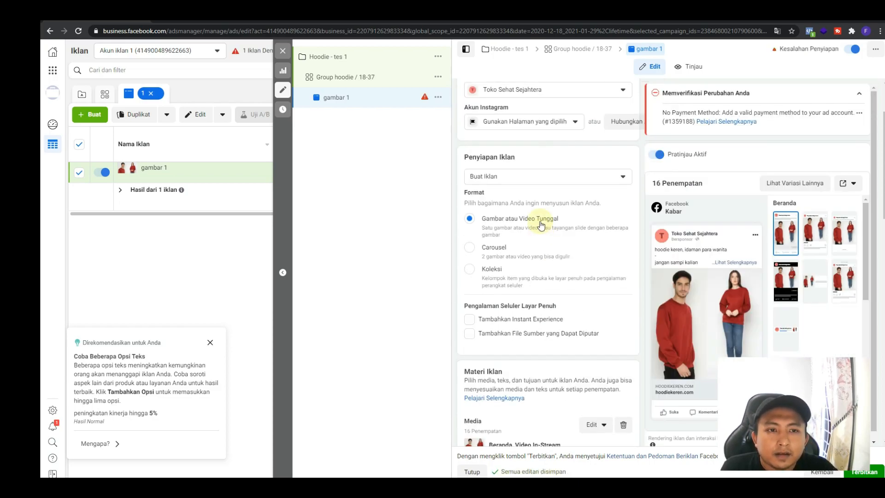
{"action": "scroll", "coordinate": [577, 101], "scroll_direction": "up", "scroll_amount": 3}
{"action": "scroll", "coordinate": [563, 234], "scroll_direction": "down", "scroll_amount": 10}
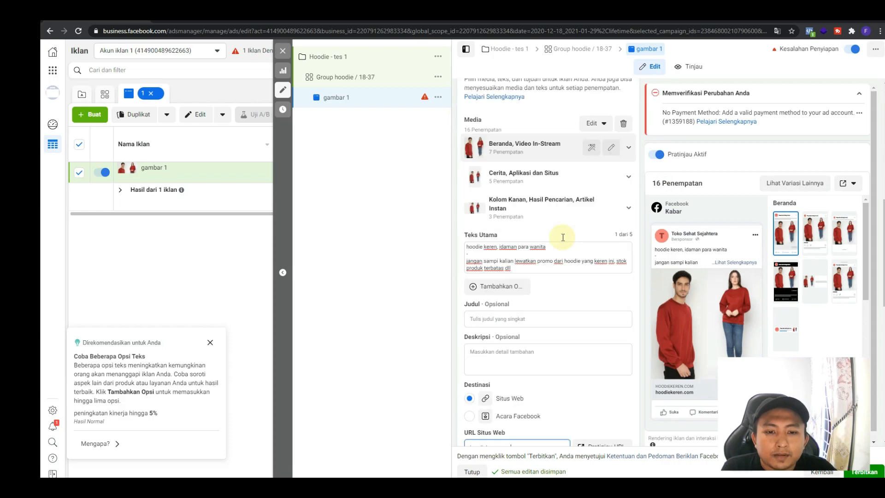
{"action": "scroll", "coordinate": [536, 279], "scroll_direction": "down", "scroll_amount": 5}
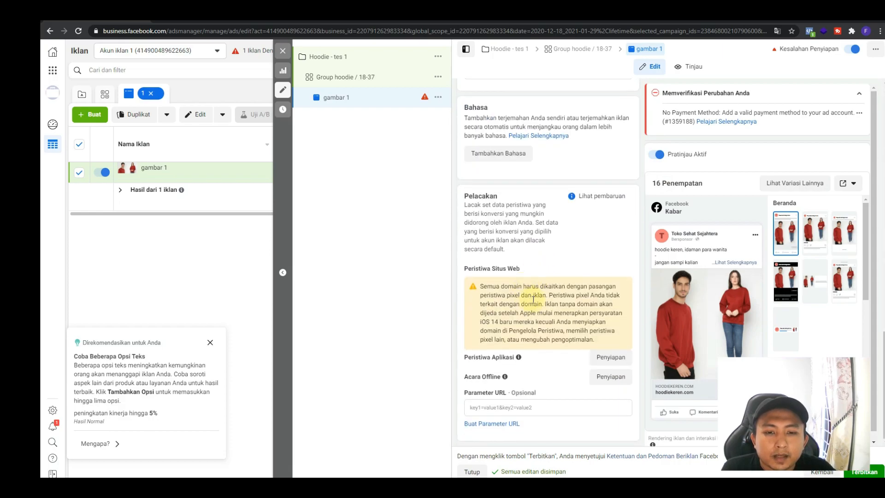
{"action": "scroll", "coordinate": [535, 295], "scroll_direction": "up", "scroll_amount": 5}
{"action": "scroll", "coordinate": [534, 300], "scroll_direction": "up", "scroll_amount": 10}
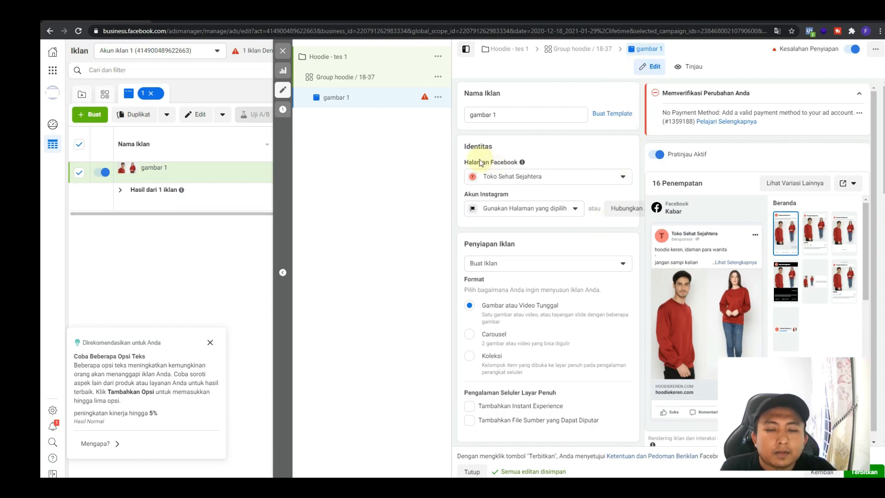
Inspect the actions available for the ad gambar 1 and revisit its ad set, Group hoodie / 18-37, returning to the ad
{"action": "left_click", "coordinate": [438, 98]}
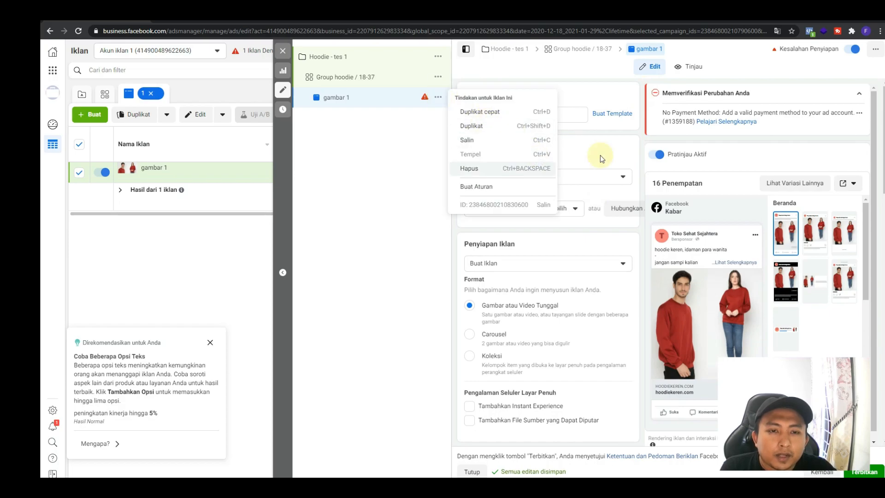
{"action": "left_click", "coordinate": [581, 54]}
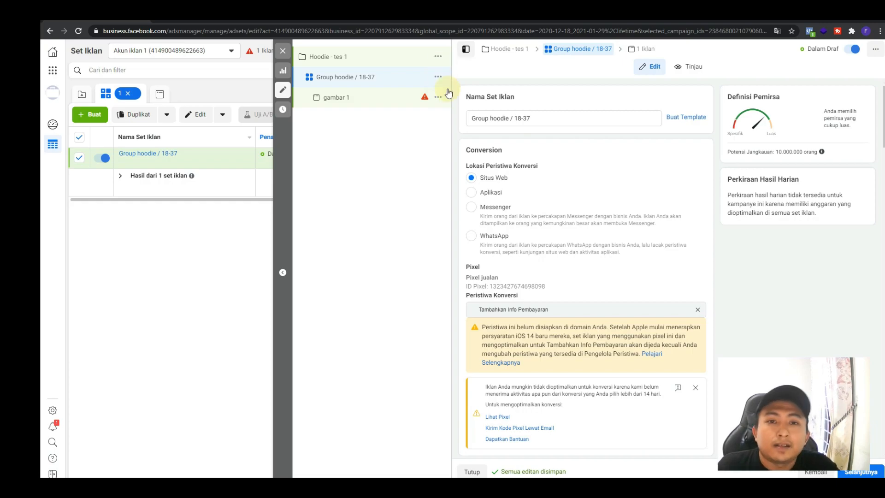
{"action": "left_click", "coordinate": [647, 52]}
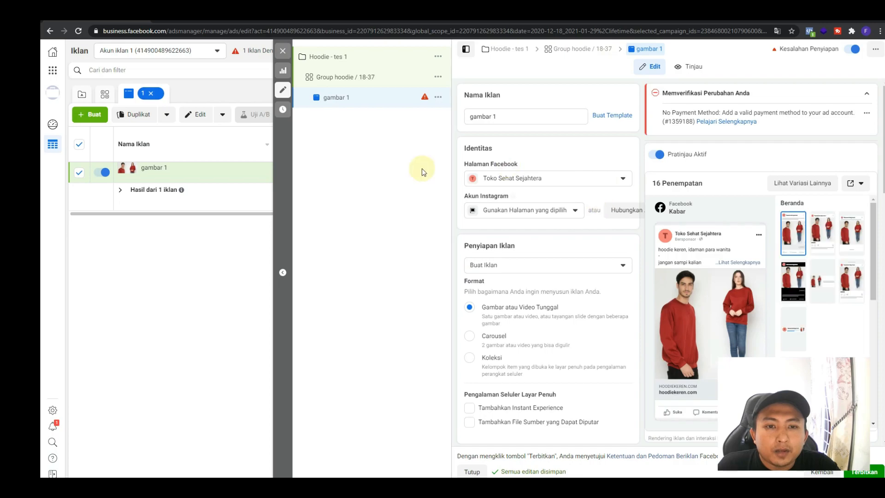
{"action": "left_click", "coordinate": [586, 55]}
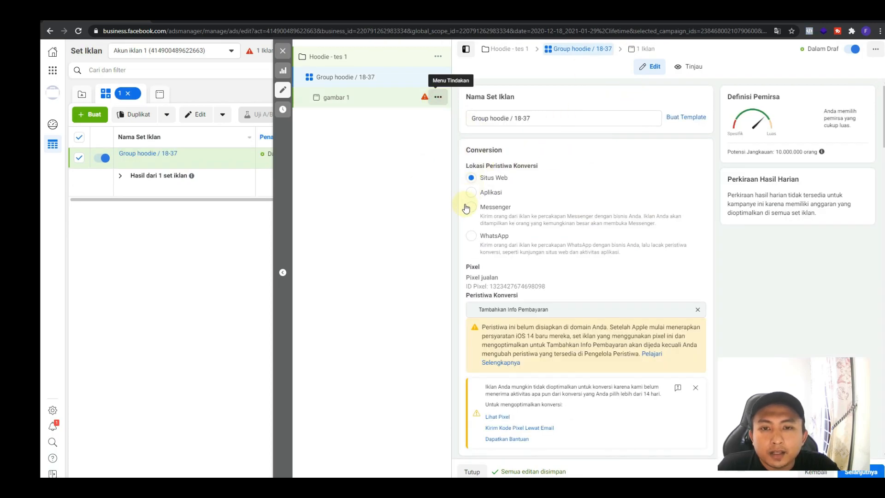
{"action": "left_click", "coordinate": [438, 97]}
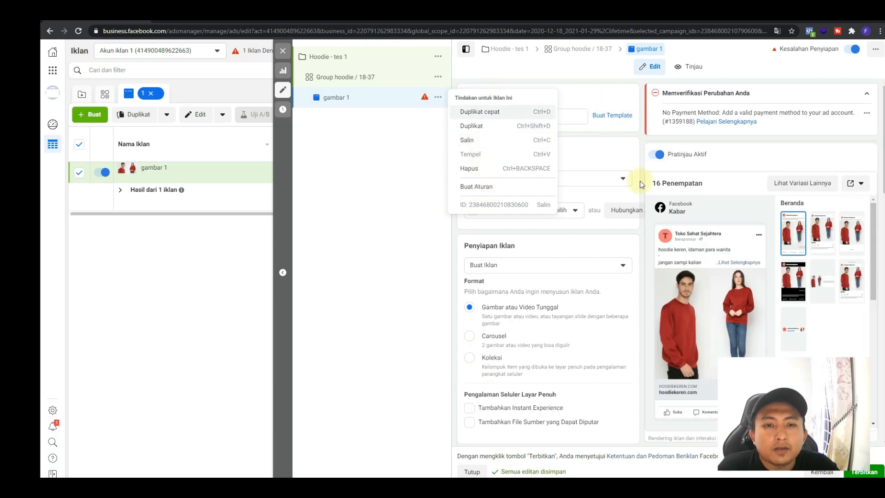
{"action": "left_click", "coordinate": [646, 49]}
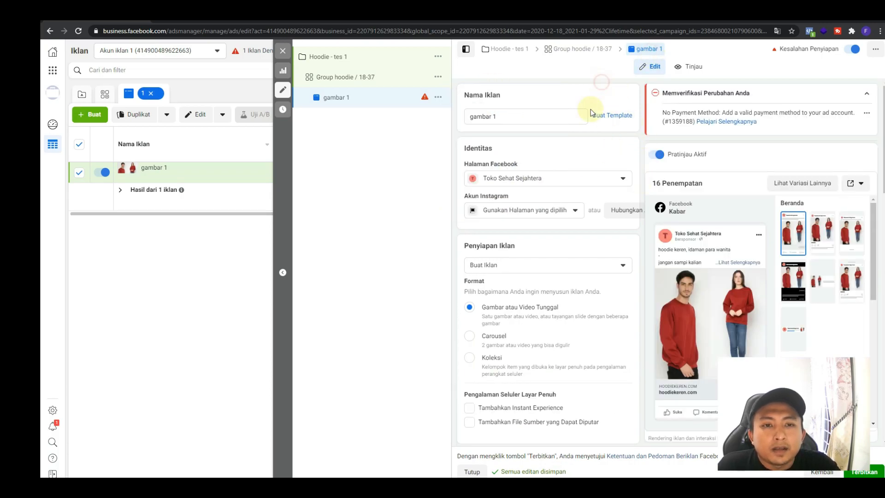
Start publishing the ad and accept Indonesia, Rupiah Indonesia and Asia/Jakarta as the ad account's country, currency and time zone
{"action": "scroll", "coordinate": [623, 242], "scroll_direction": "down", "scroll_amount": 15}
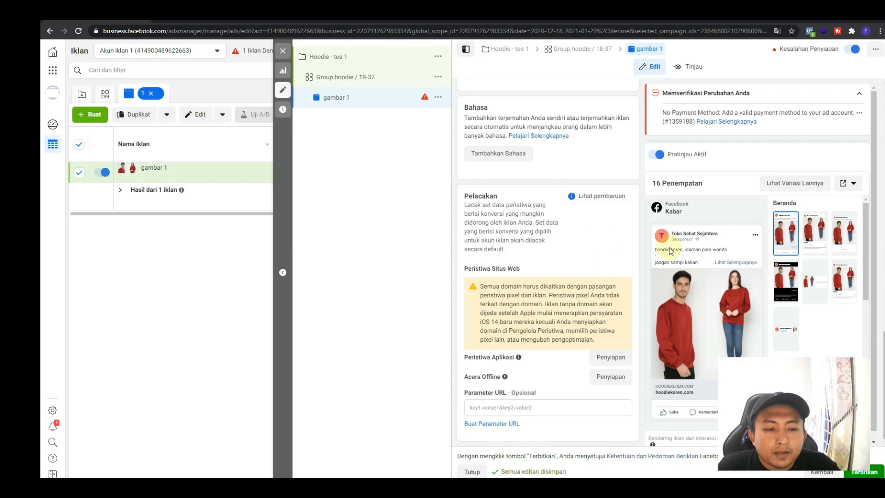
{"action": "left_click", "coordinate": [870, 473]}
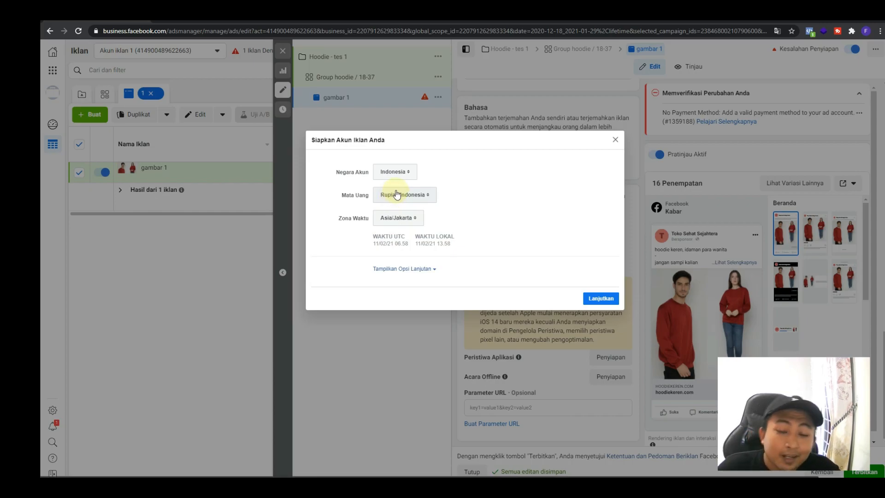
{"action": "left_click", "coordinate": [599, 300]}
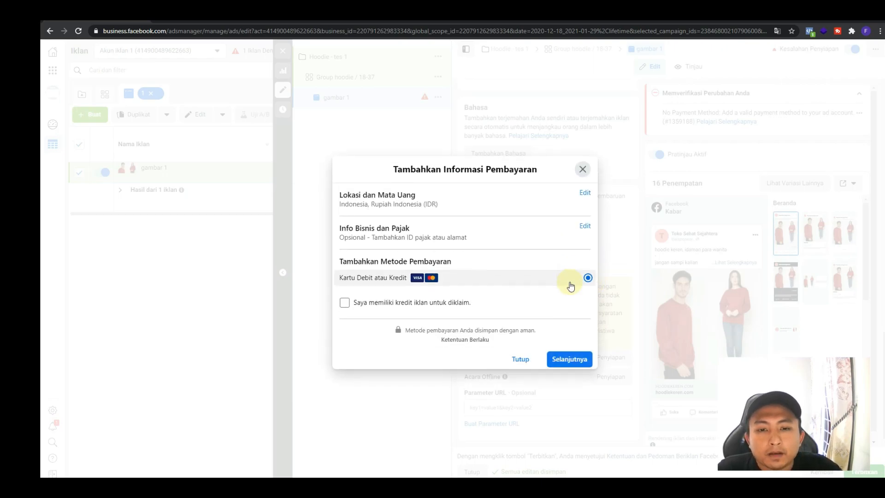
Check the debit or credit card details form, and leave the payment setup without entering a card
{"action": "left_click", "coordinate": [571, 357]}
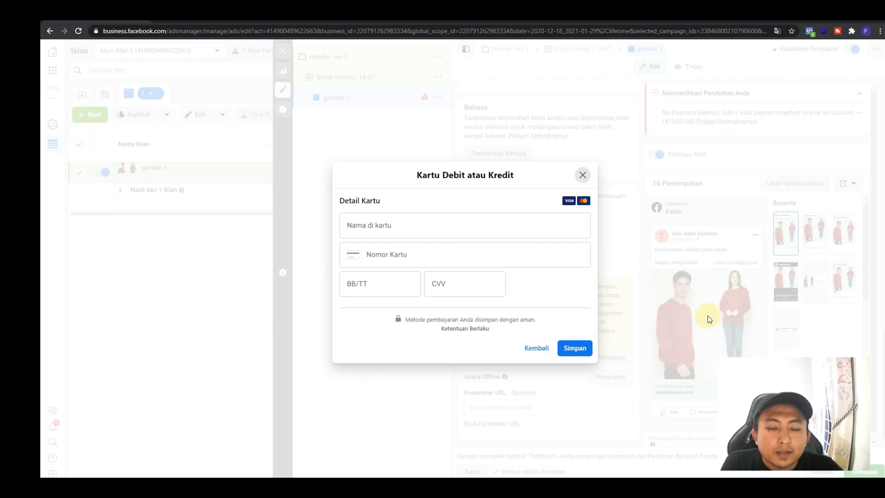
{"action": "left_click", "coordinate": [533, 357]}
{"action": "left_click", "coordinate": [519, 357]}
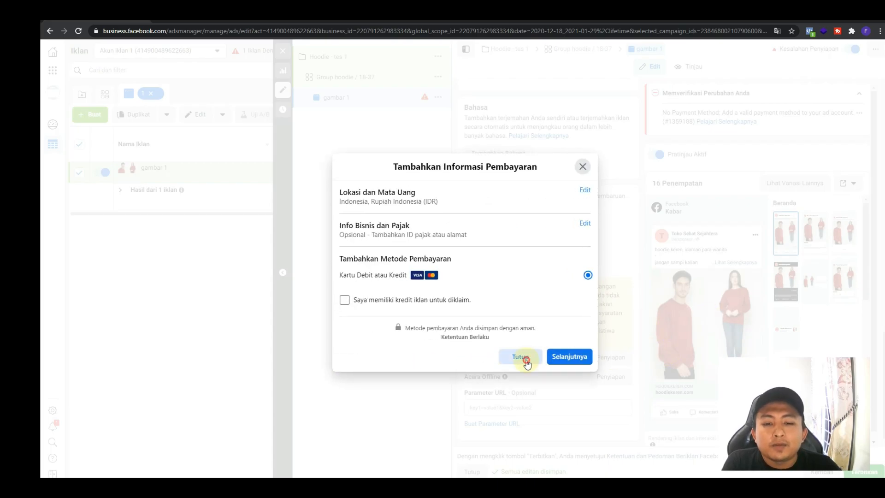